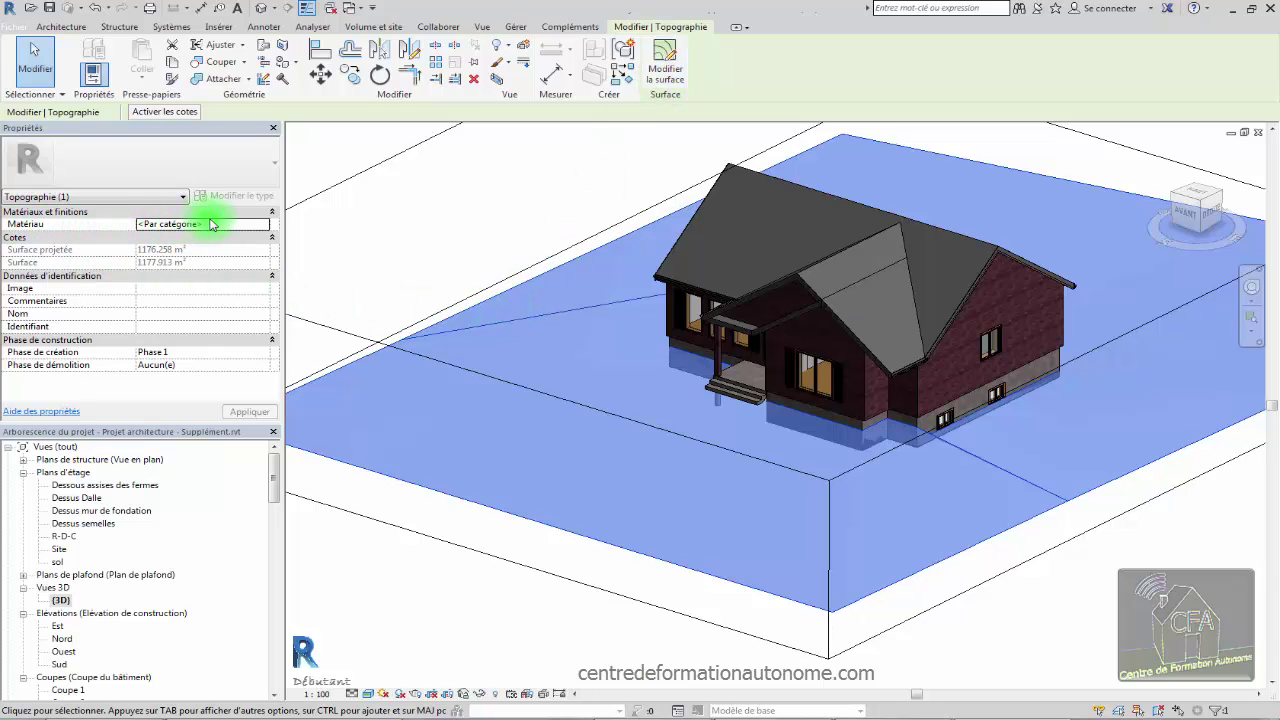
Open the topography's material choices and select the Herbe material from the project materials.
{"action": "left_click", "coordinate": [267, 228]}
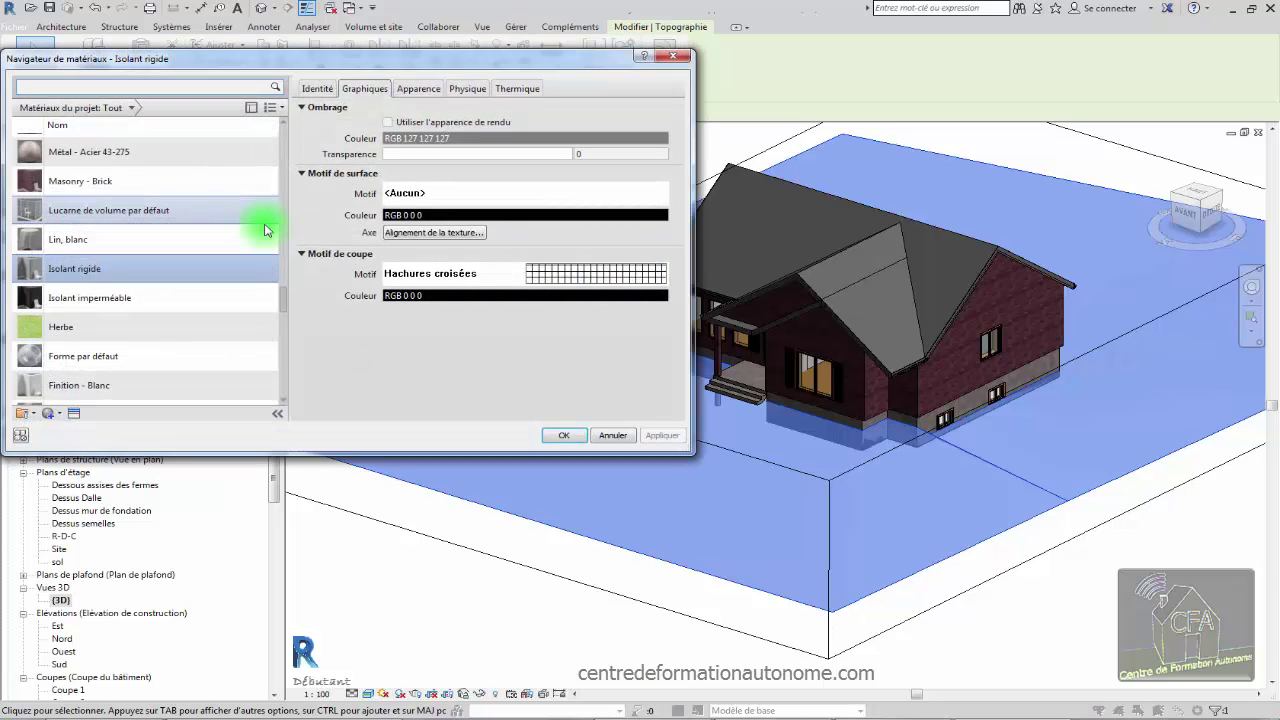
{"action": "left_click", "coordinate": [673, 56]}
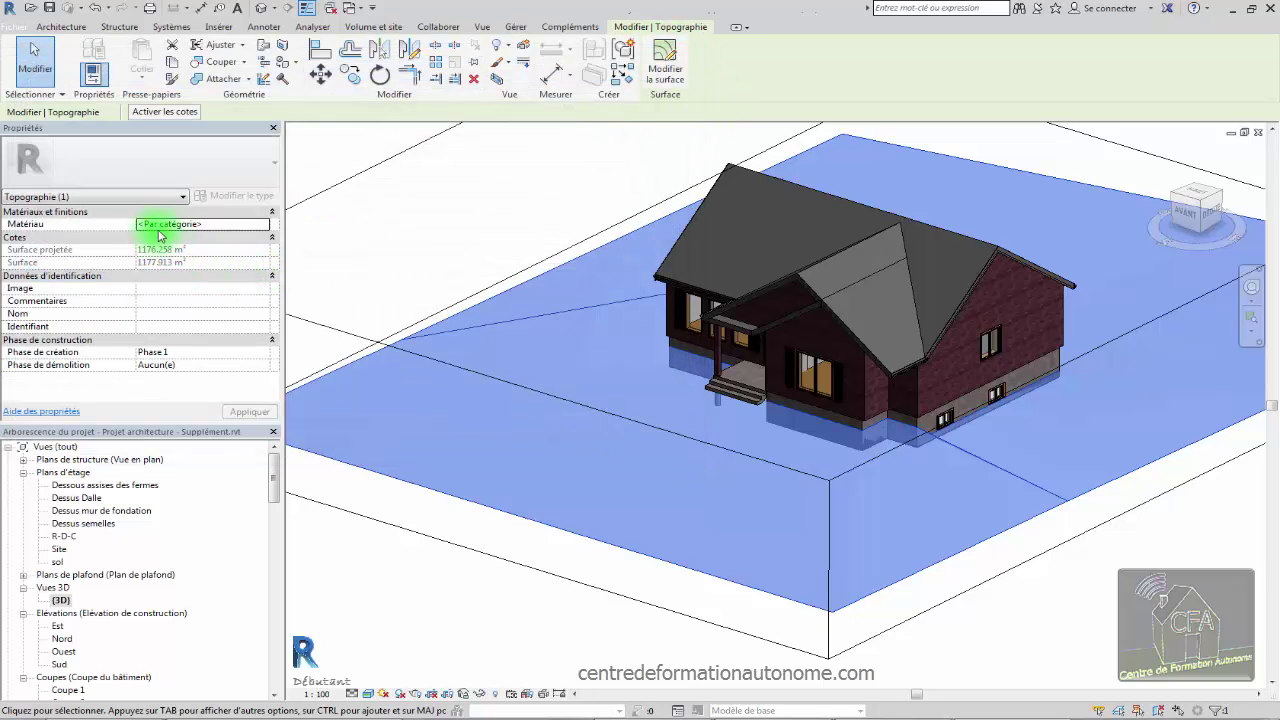
{"action": "left_click", "coordinate": [262, 227]}
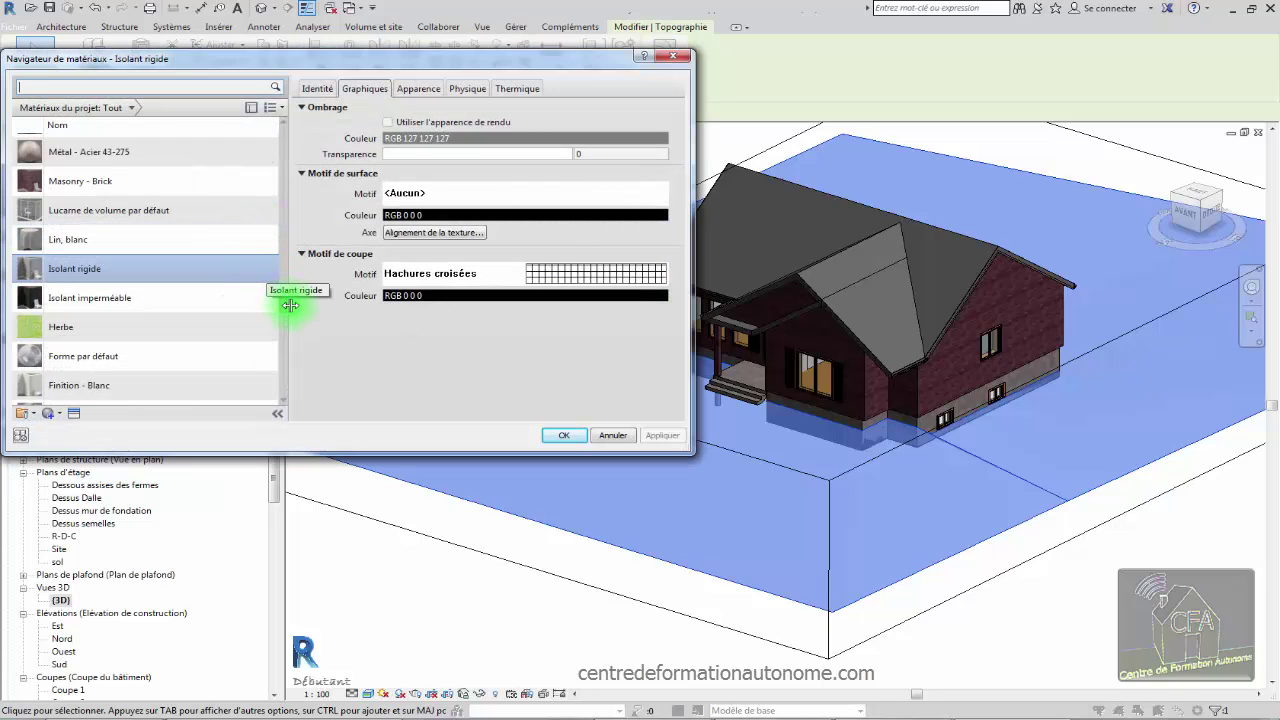
{"action": "mouse_move", "coordinate": [284, 305]}
{"action": "left_mouse_down"}
{"action": "mouse_move", "coordinate": [290, 145]}
{"action": "mouse_move", "coordinate": [274, 180]}
{"action": "mouse_move", "coordinate": [272, 316]}
{"action": "left_mouse_up"}
{"action": "left_click", "coordinate": [105, 185]}
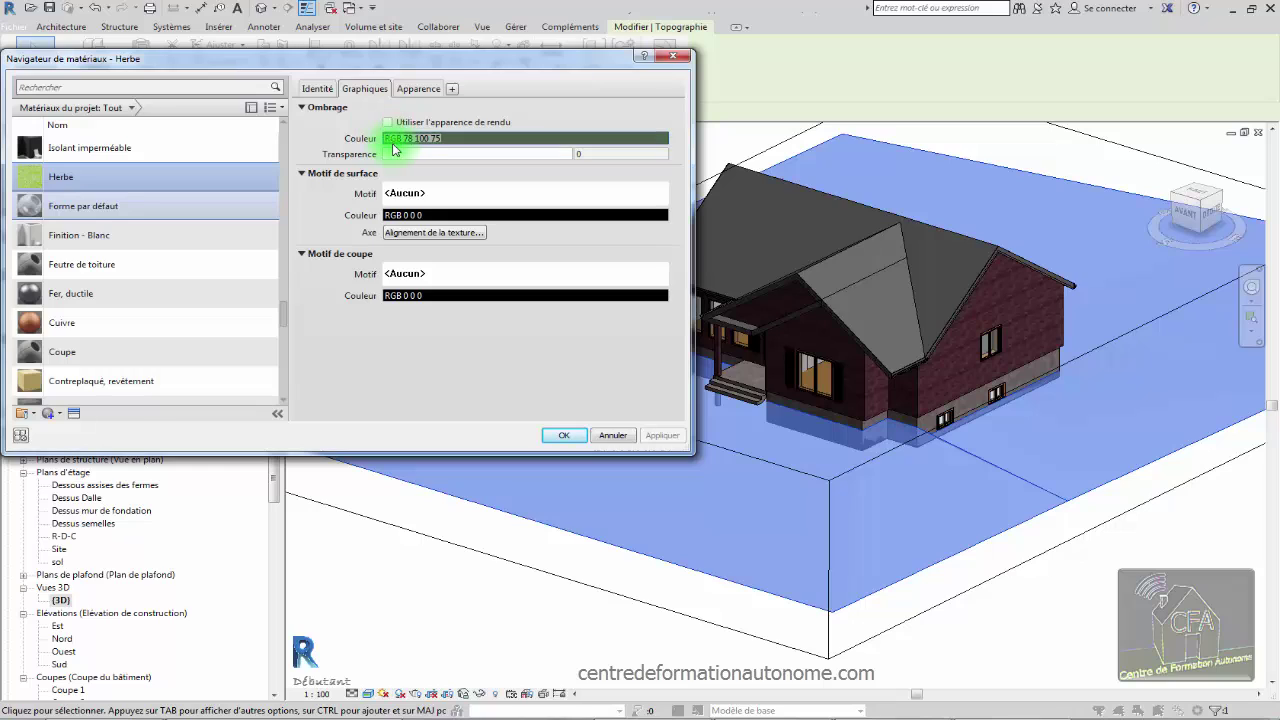
Set Herbe's shading colour to red (RGB 255 0 0) and apply the material to the topography.
{"action": "left_click", "coordinate": [517, 139]}
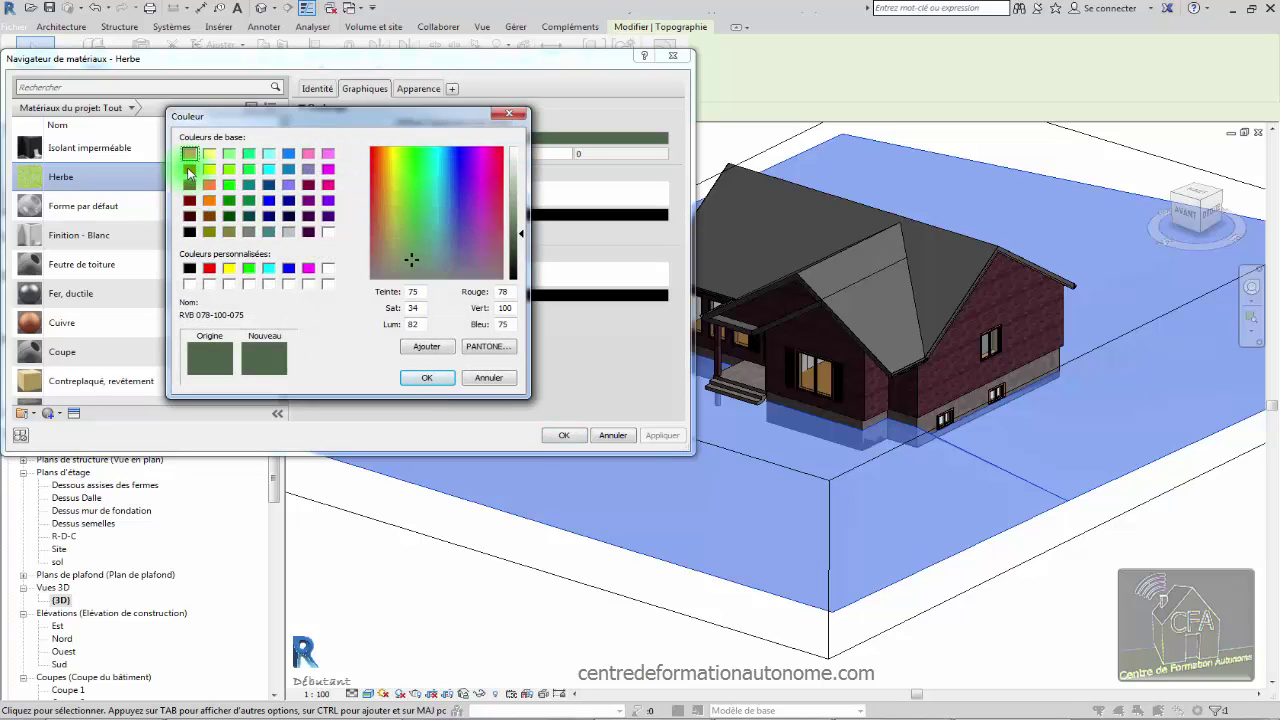
{"action": "left_click", "coordinate": [189, 170]}
{"action": "left_click", "coordinate": [427, 377]}
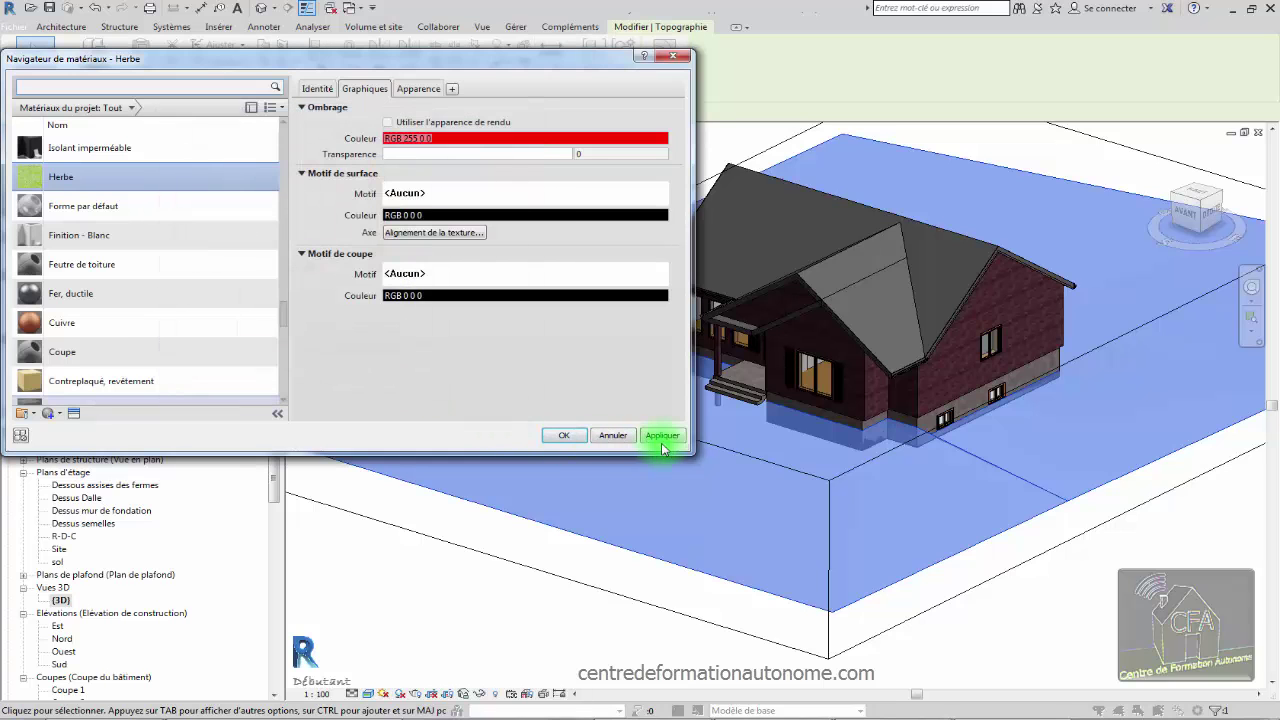
{"action": "left_click", "coordinate": [662, 436]}
{"action": "left_click", "coordinate": [564, 435]}
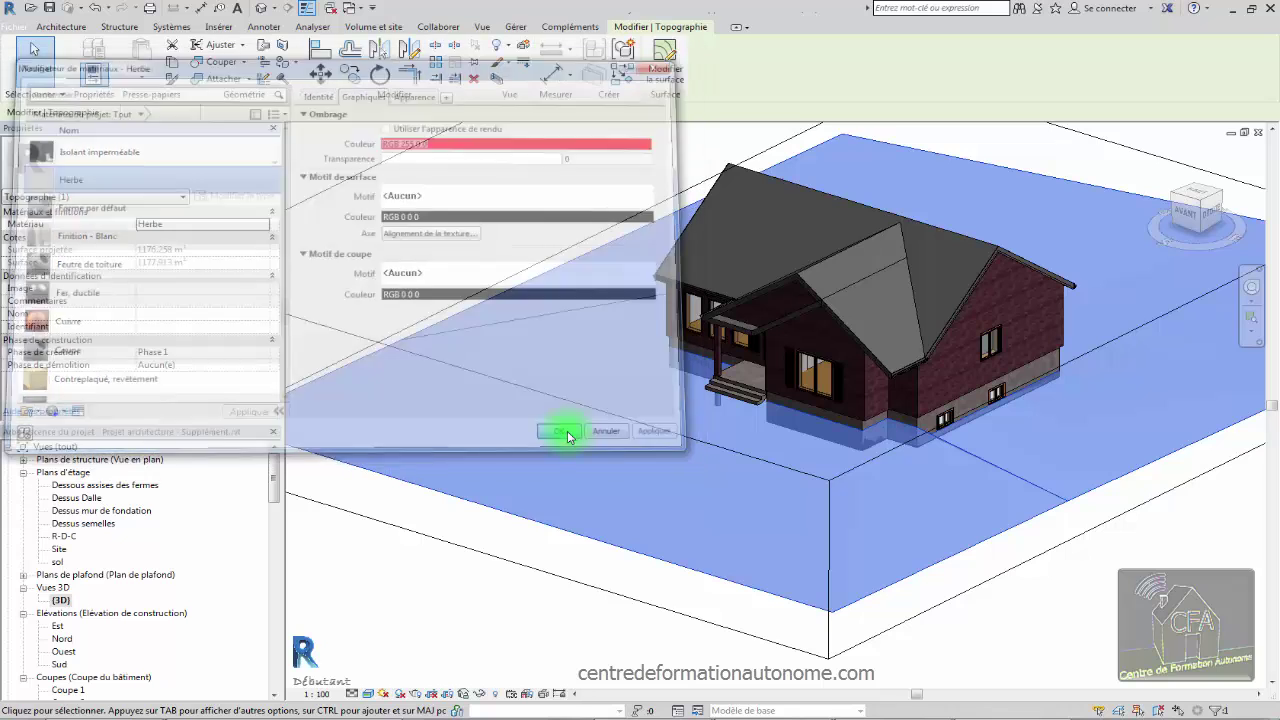
{"action": "left_click", "coordinate": [378, 217]}
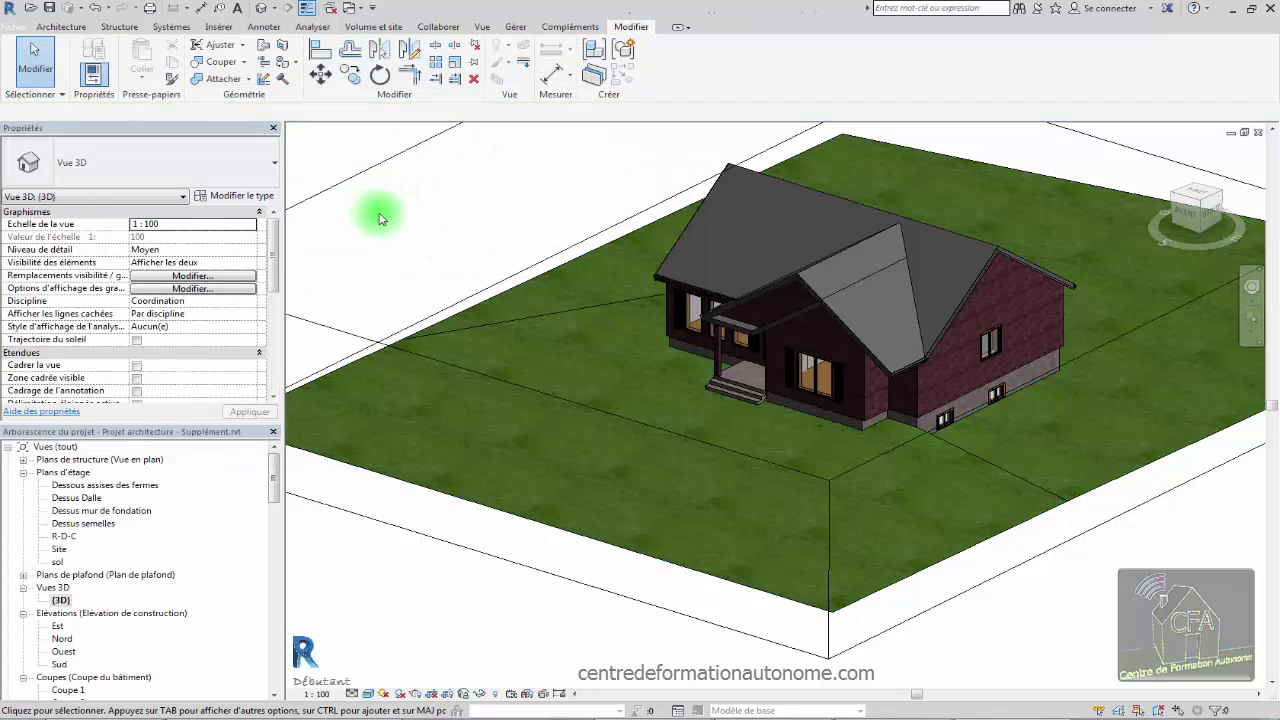
Check the ground's shading colour by displaying the 3D view in Couleurs uniformes, and return it to Réaliste.
{"action": "left_click", "coordinate": [368, 693]}
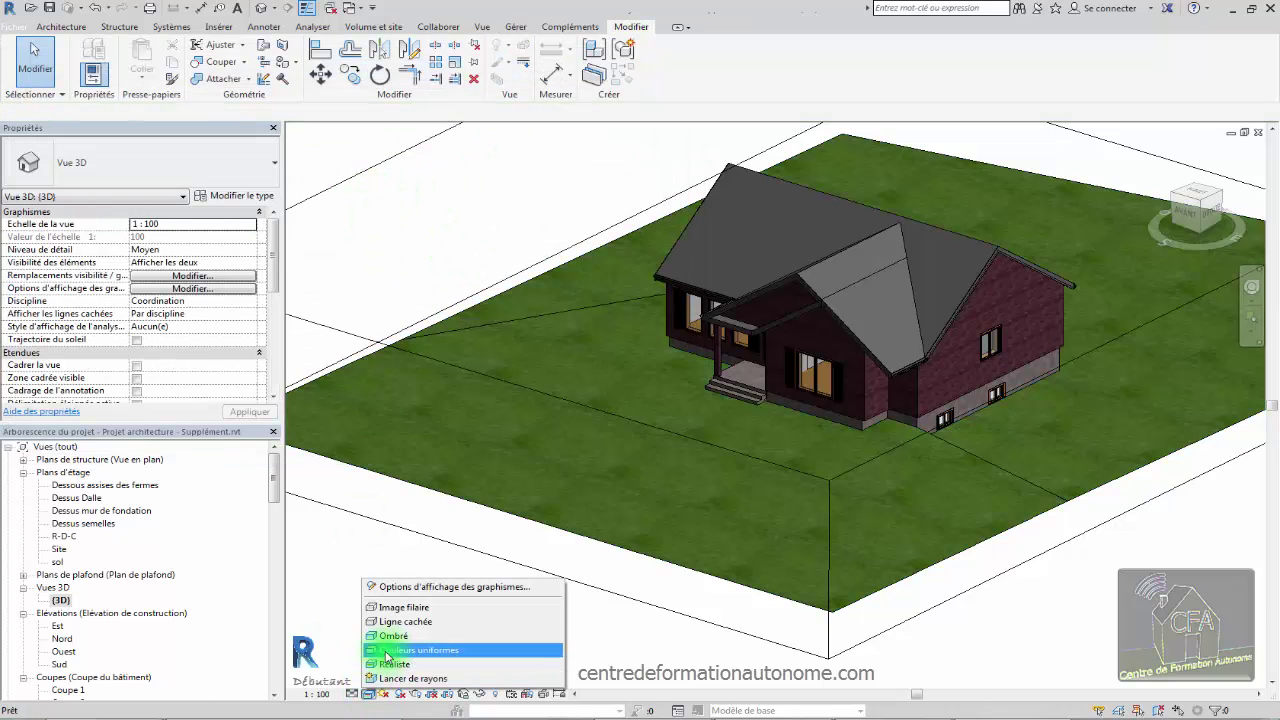
{"action": "left_click", "coordinate": [389, 651]}
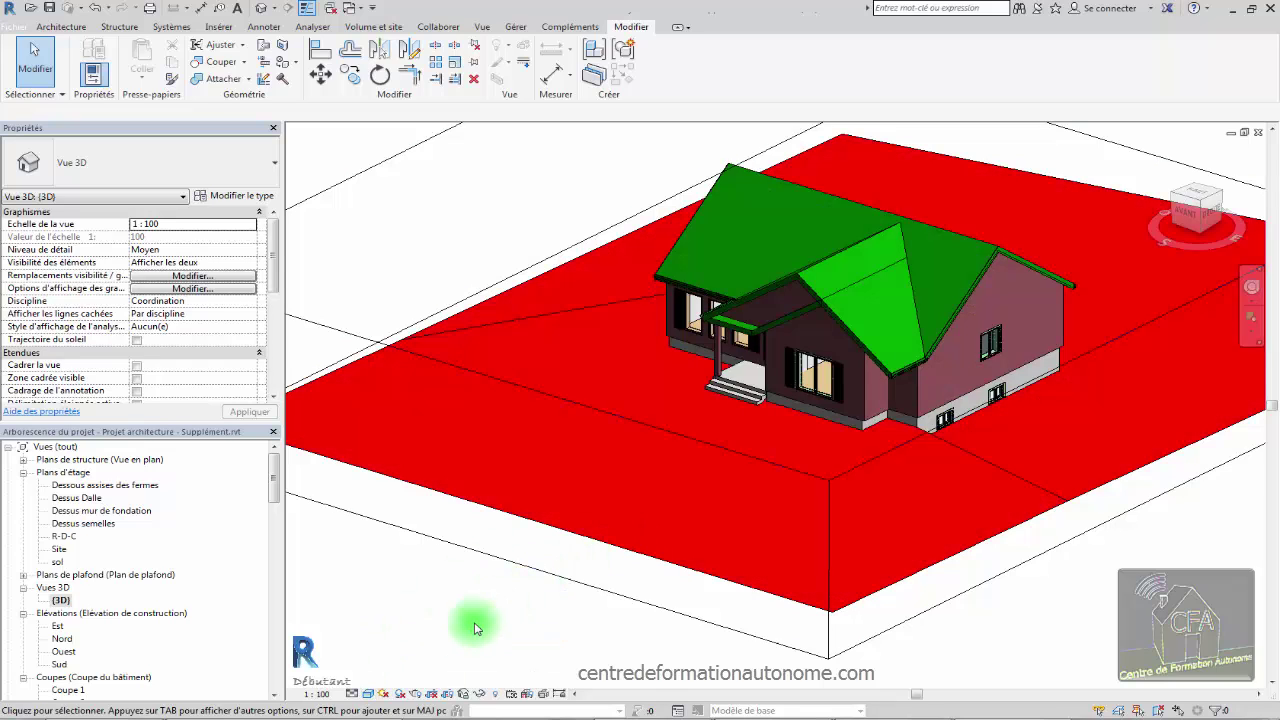
{"action": "left_click", "coordinate": [368, 693]}
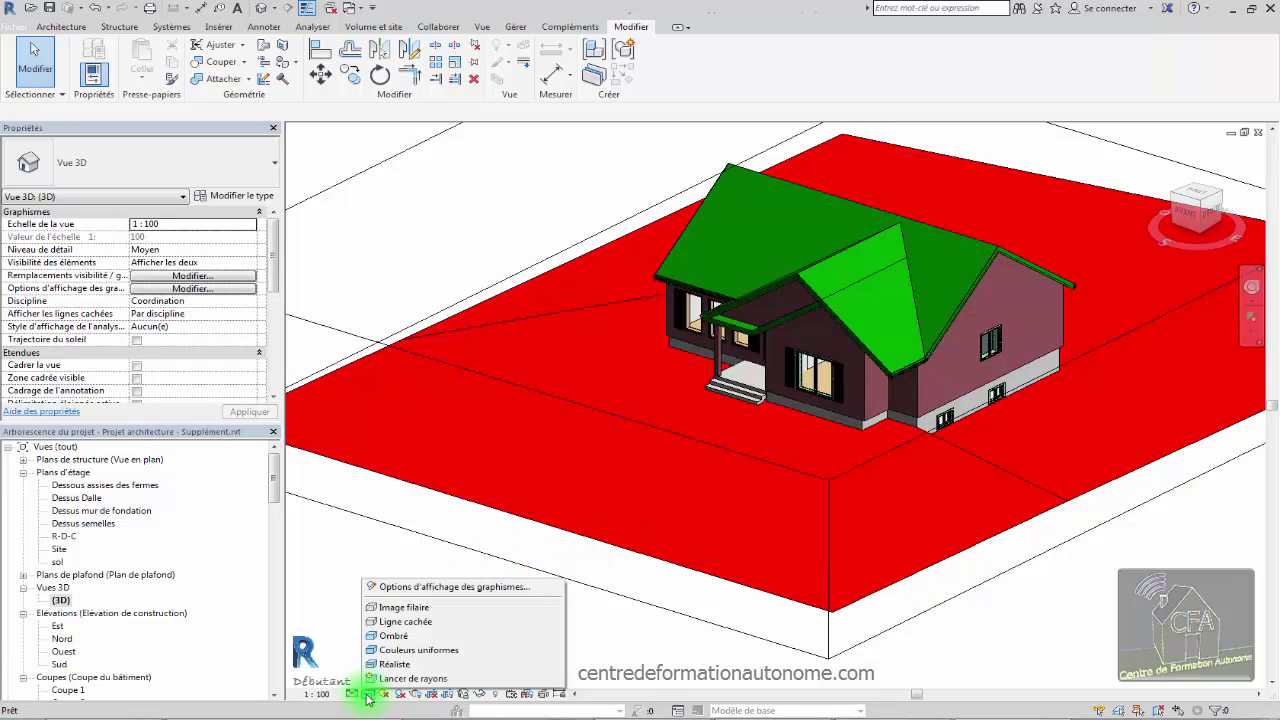
{"action": "left_click", "coordinate": [395, 665]}
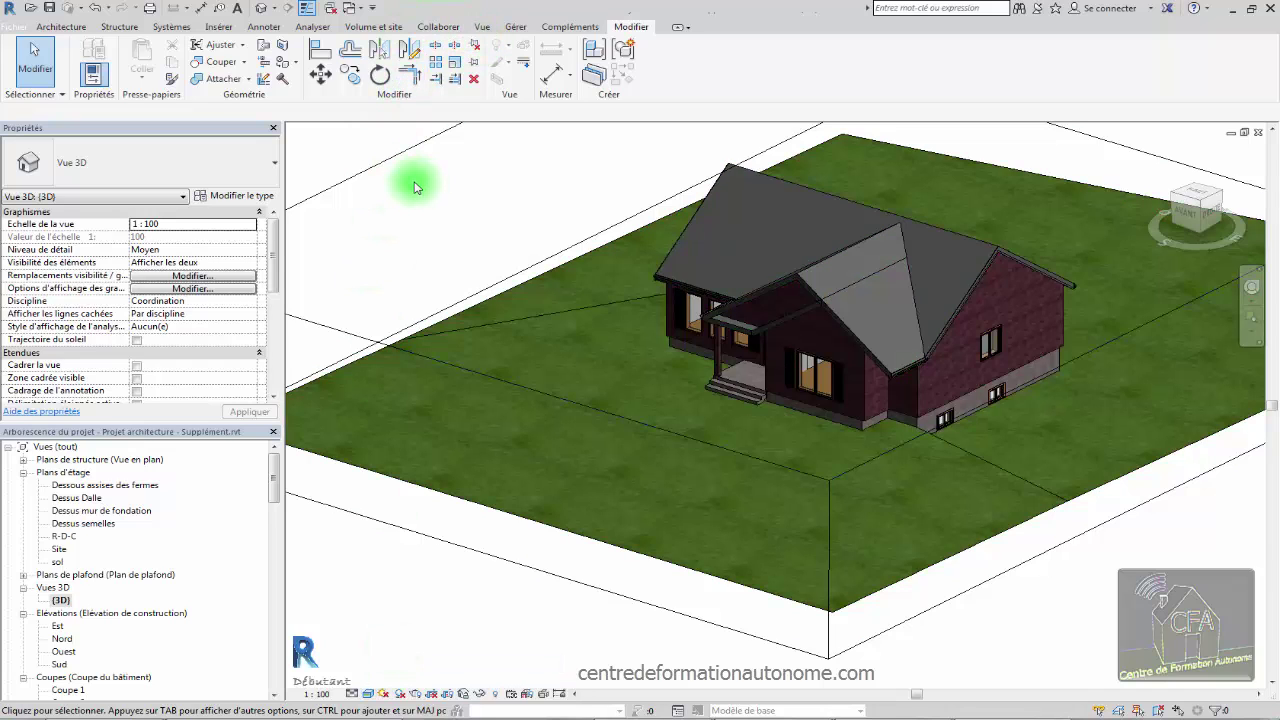
Change the shading colour of the project's Herbe material to green, RGB 0 128 0.
{"action": "left_click", "coordinate": [512, 27]}
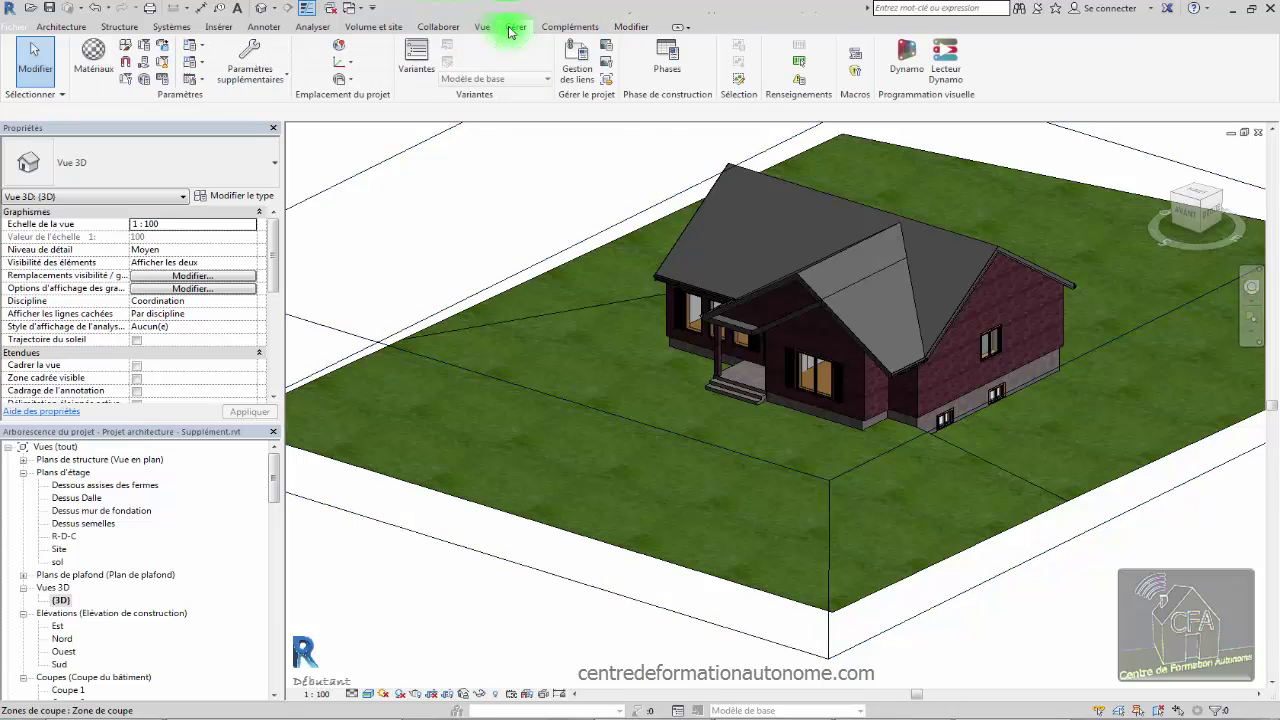
{"action": "left_click", "coordinate": [90, 58]}
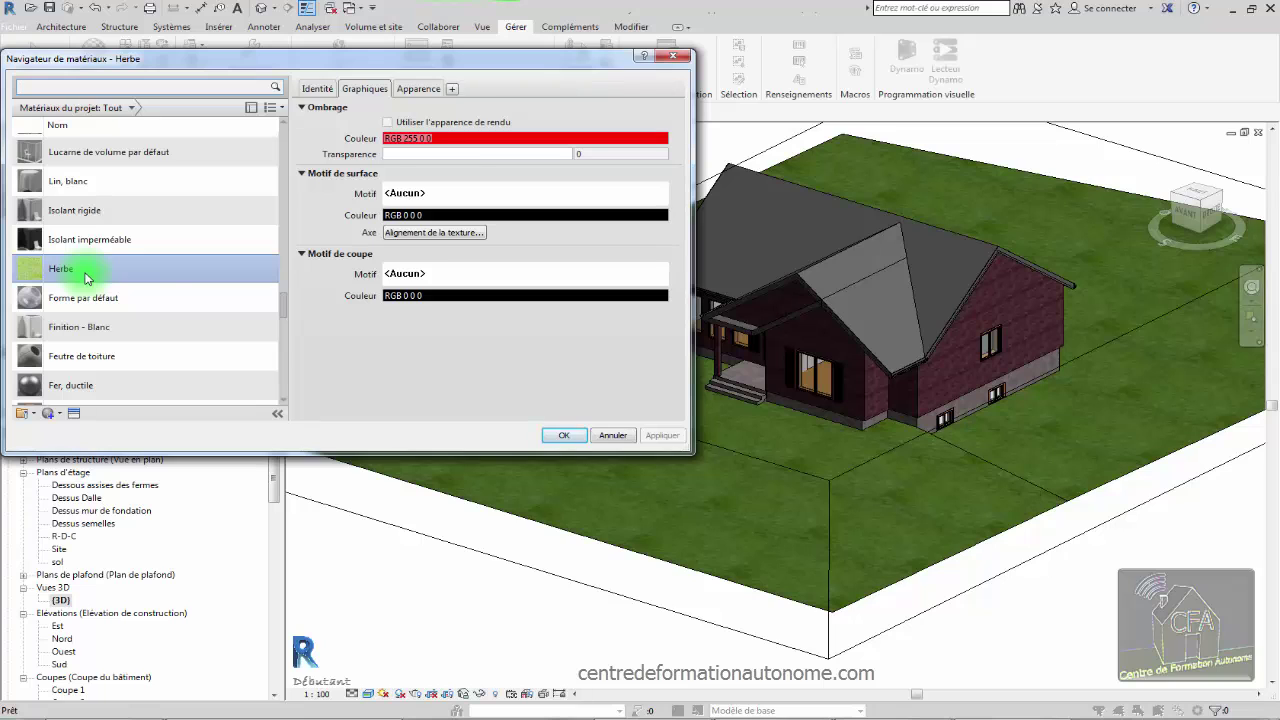
{"action": "left_click", "coordinate": [448, 138]}
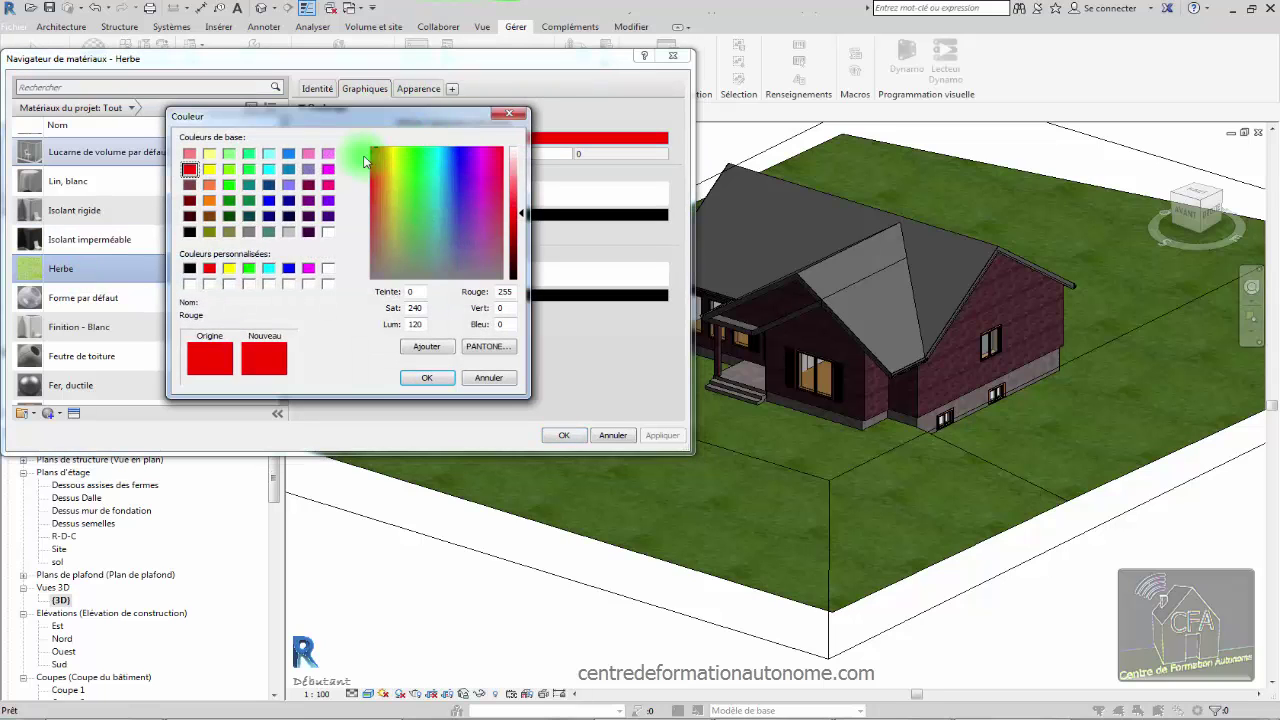
{"action": "left_click", "coordinate": [229, 200]}
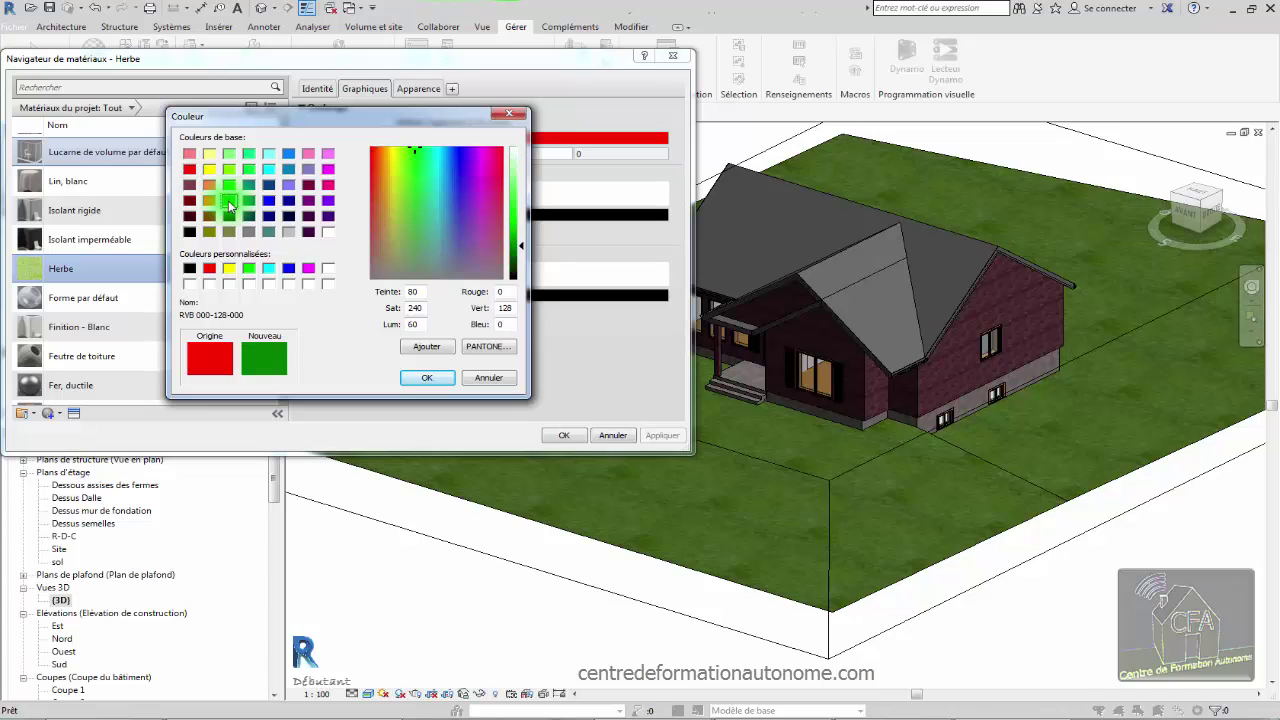
{"action": "left_click", "coordinate": [426, 377]}
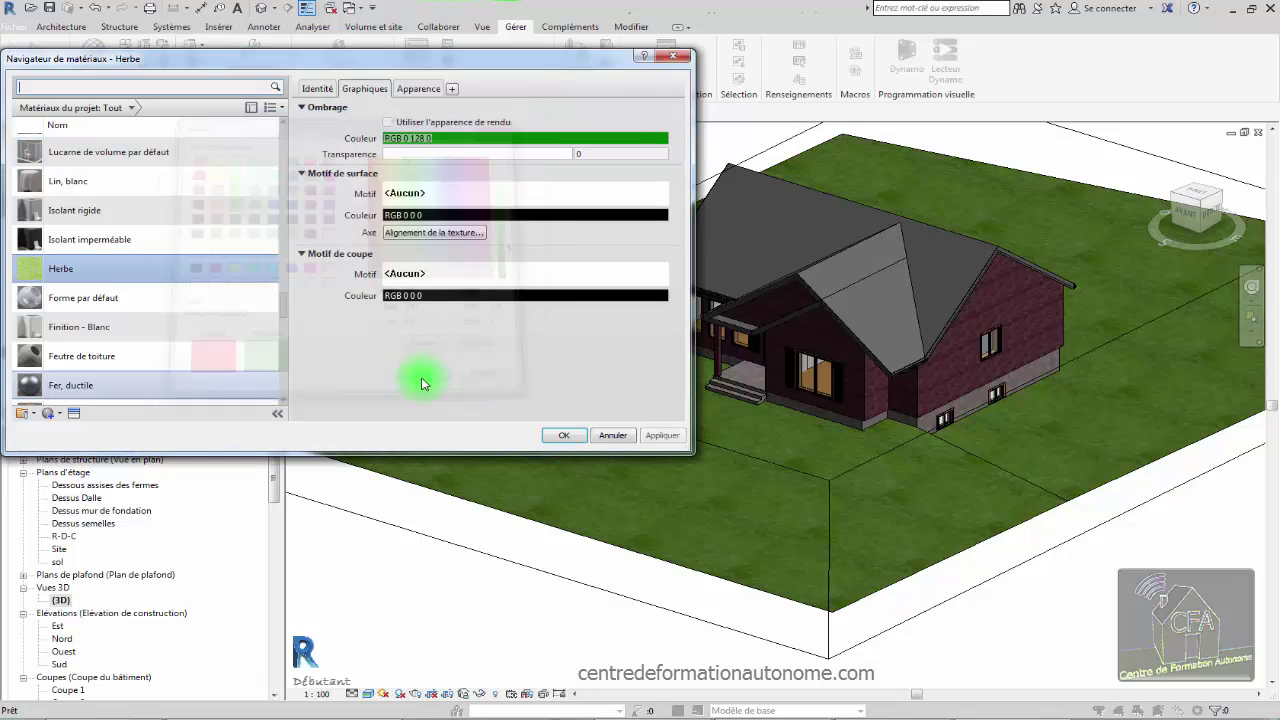
Set the sample size of Herbe's appearance image to 3000 mm in width and height and apply it.
{"action": "left_click", "coordinate": [422, 90]}
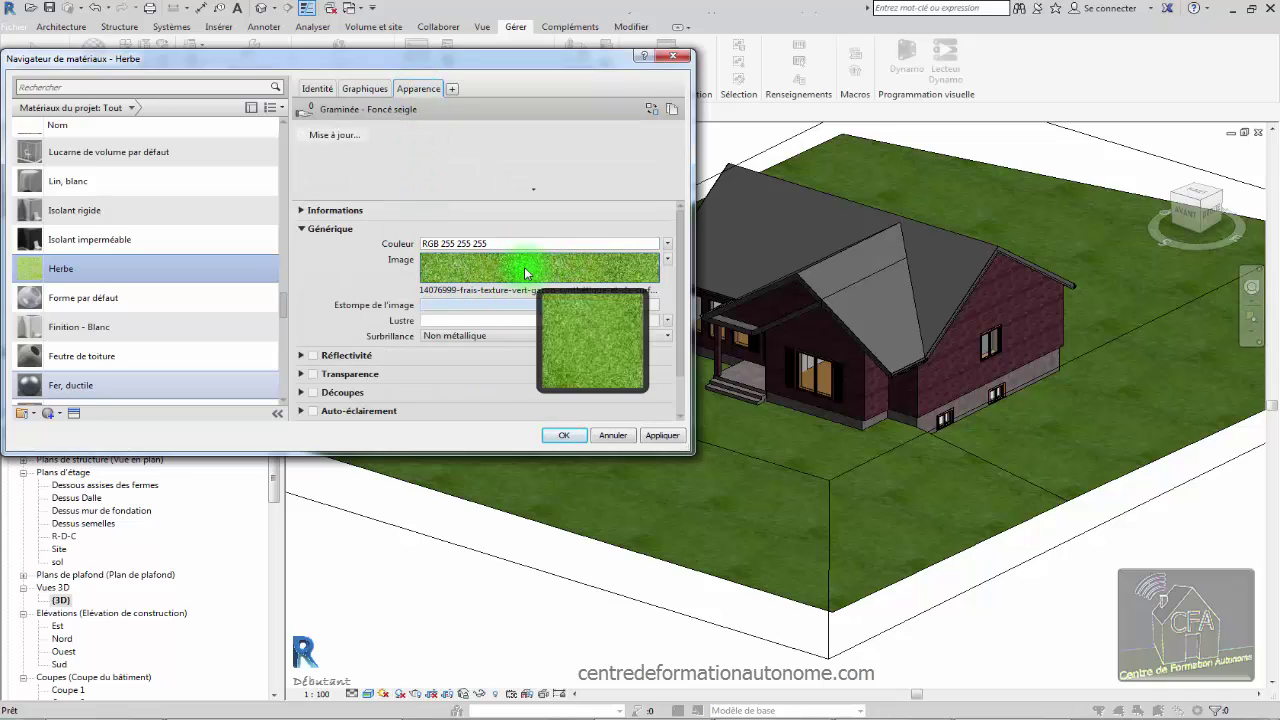
{"action": "mouse_move", "coordinate": [521, 271]}
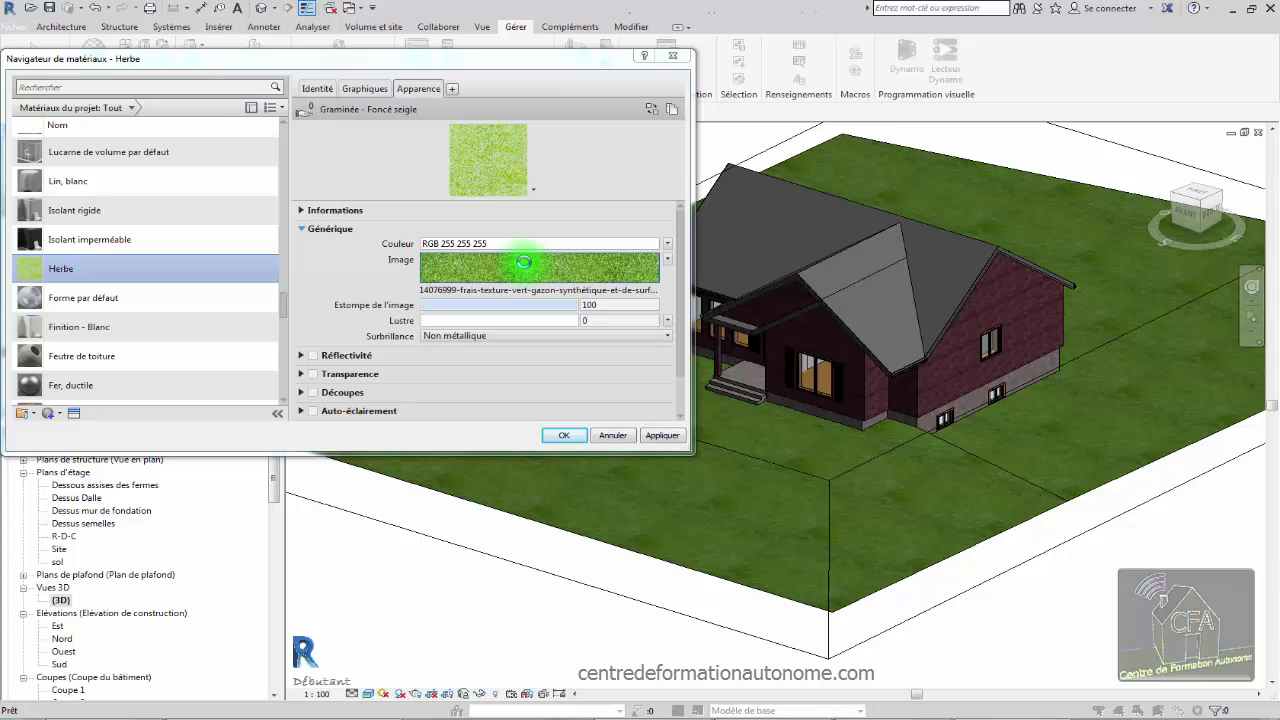
{"action": "left_click", "coordinate": [523, 262]}
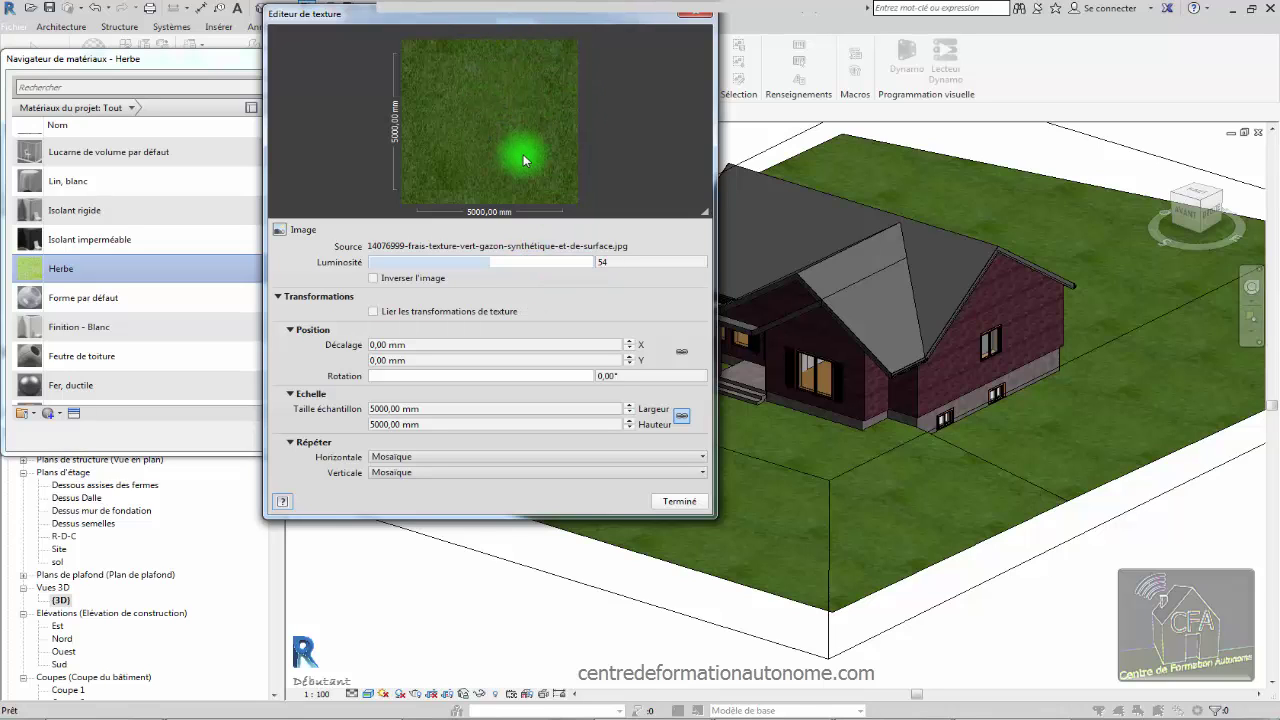
{"action": "double_click", "coordinate": [428, 409]}
{"action": "left_click_drag", "start_coordinate": [428, 409], "coordinate": [350, 404]}
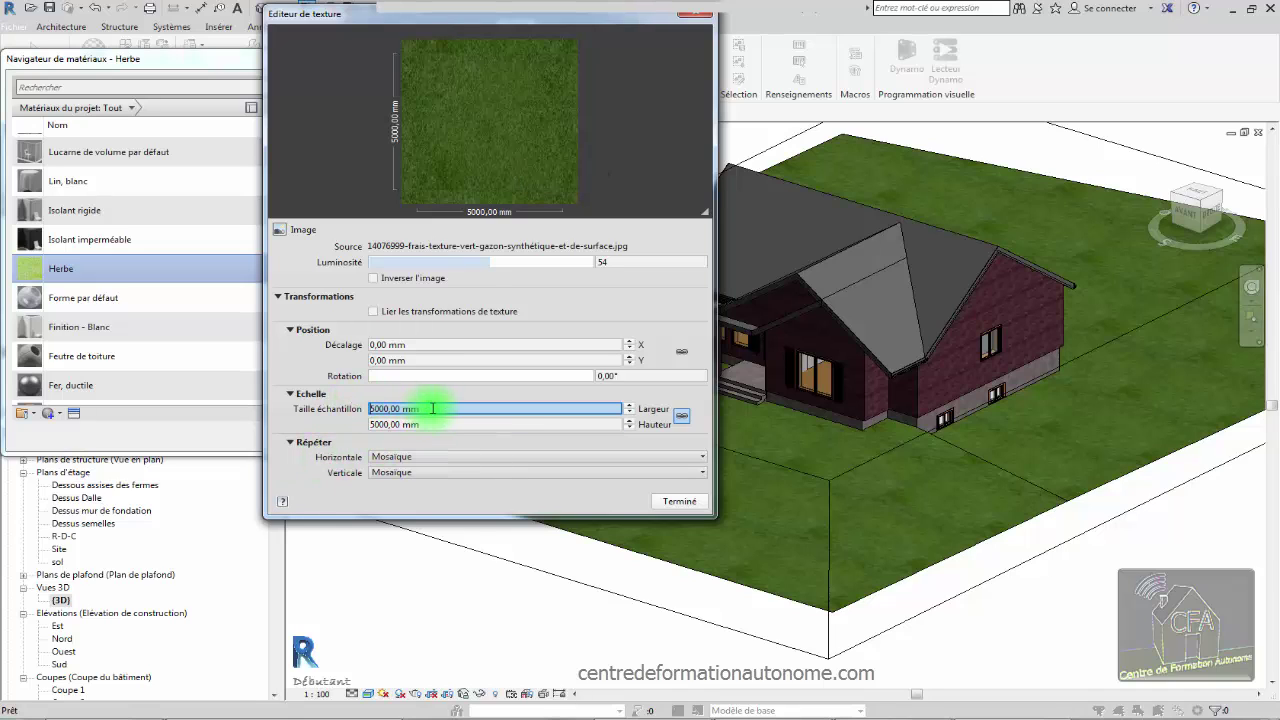
{"action": "left_click_drag", "start_coordinate": [433, 405], "coordinate": [364, 400]}
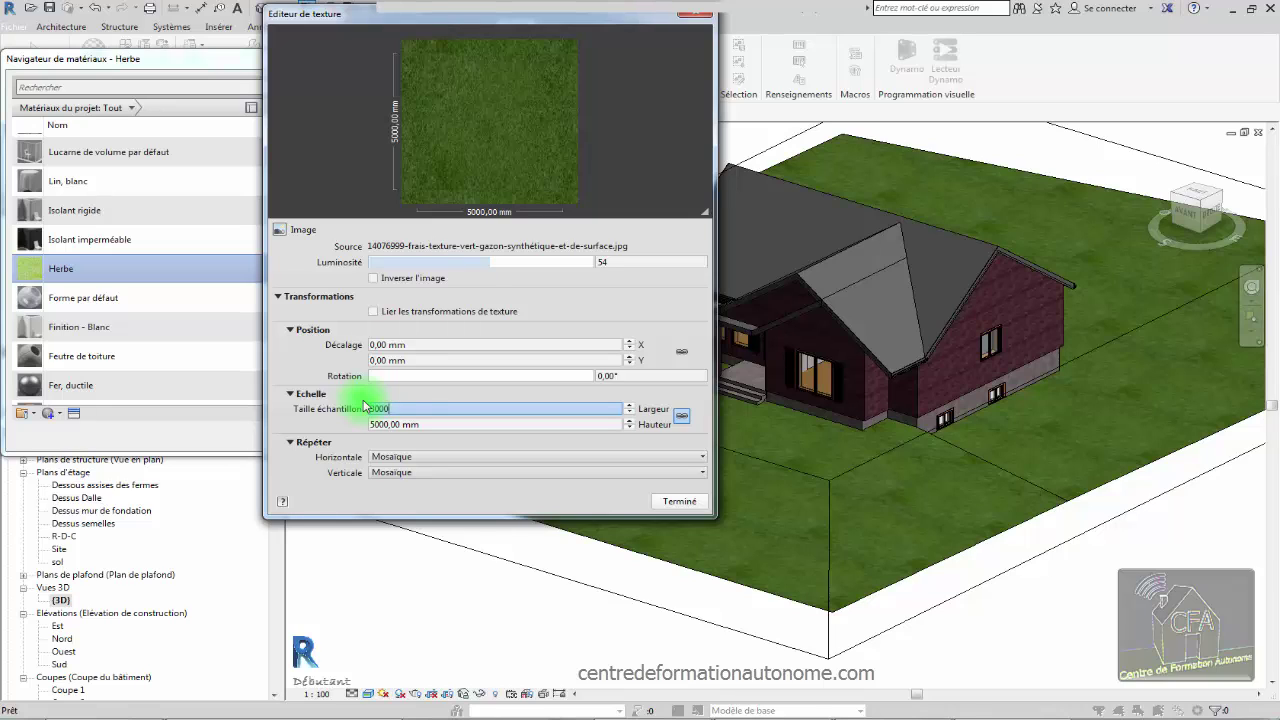
{"action": "type", "text": "3000"}
{"action": "key", "text": "Tab"}
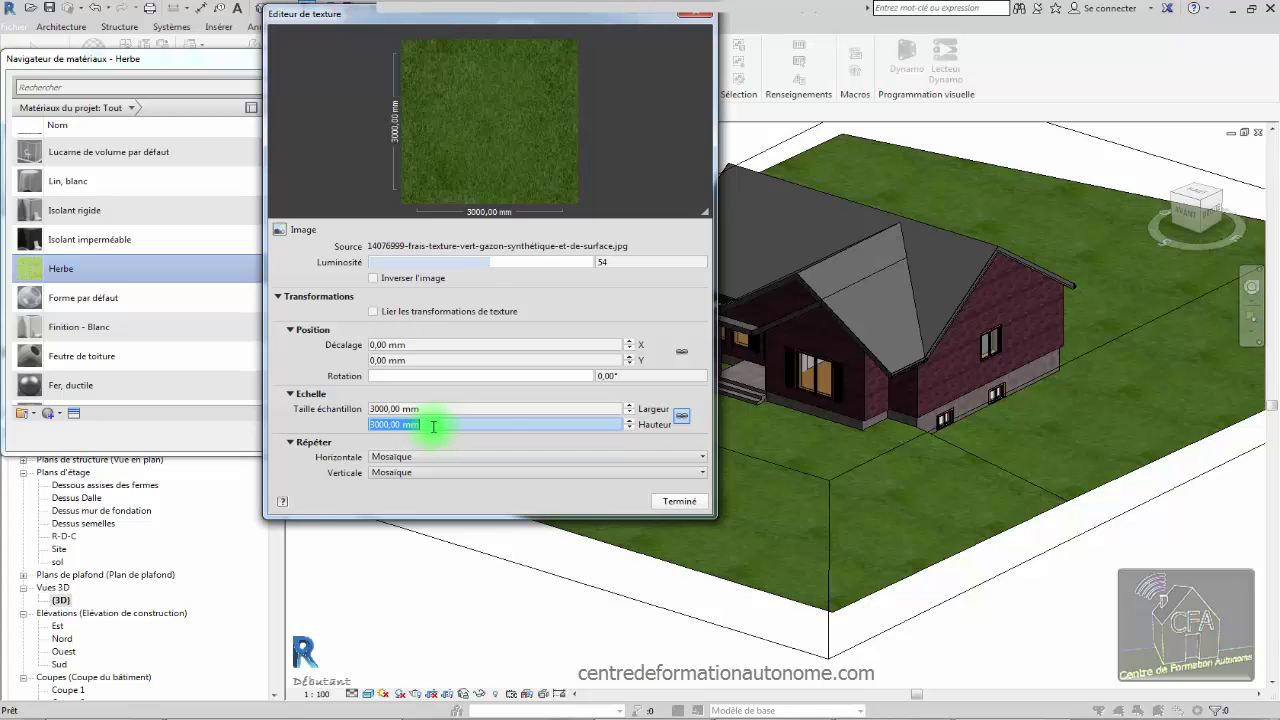
{"action": "left_click", "coordinate": [685, 502]}
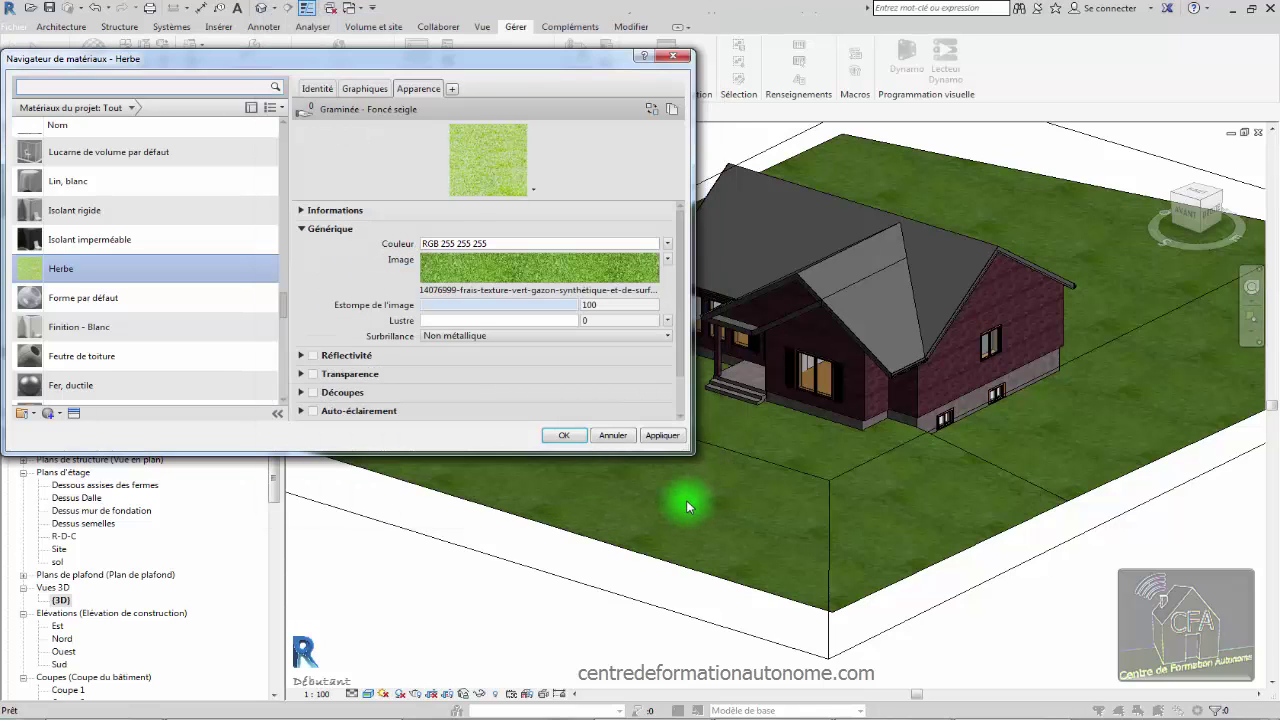
{"action": "left_click", "coordinate": [670, 440]}
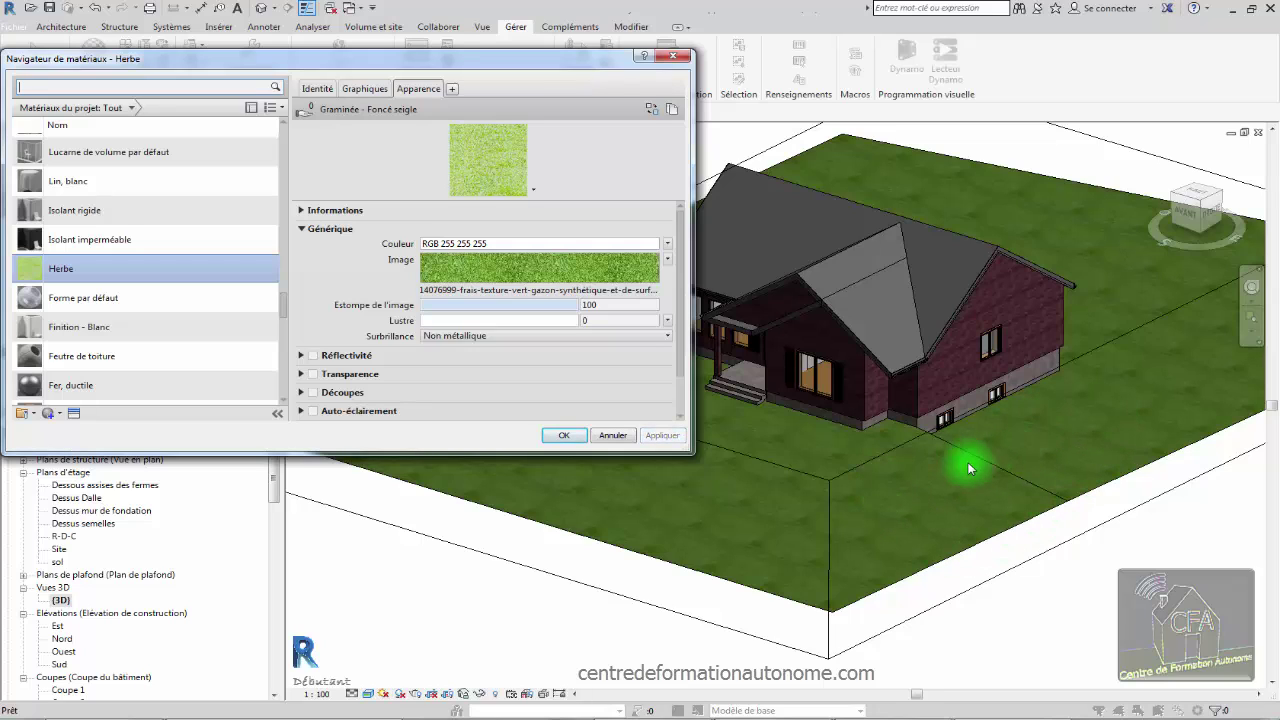
Set the sample size of Herbe's grass texture image to 6000 mm in width and height.
{"action": "left_click", "coordinate": [580, 270]}
{"action": "left_click", "coordinate": [410, 409]}
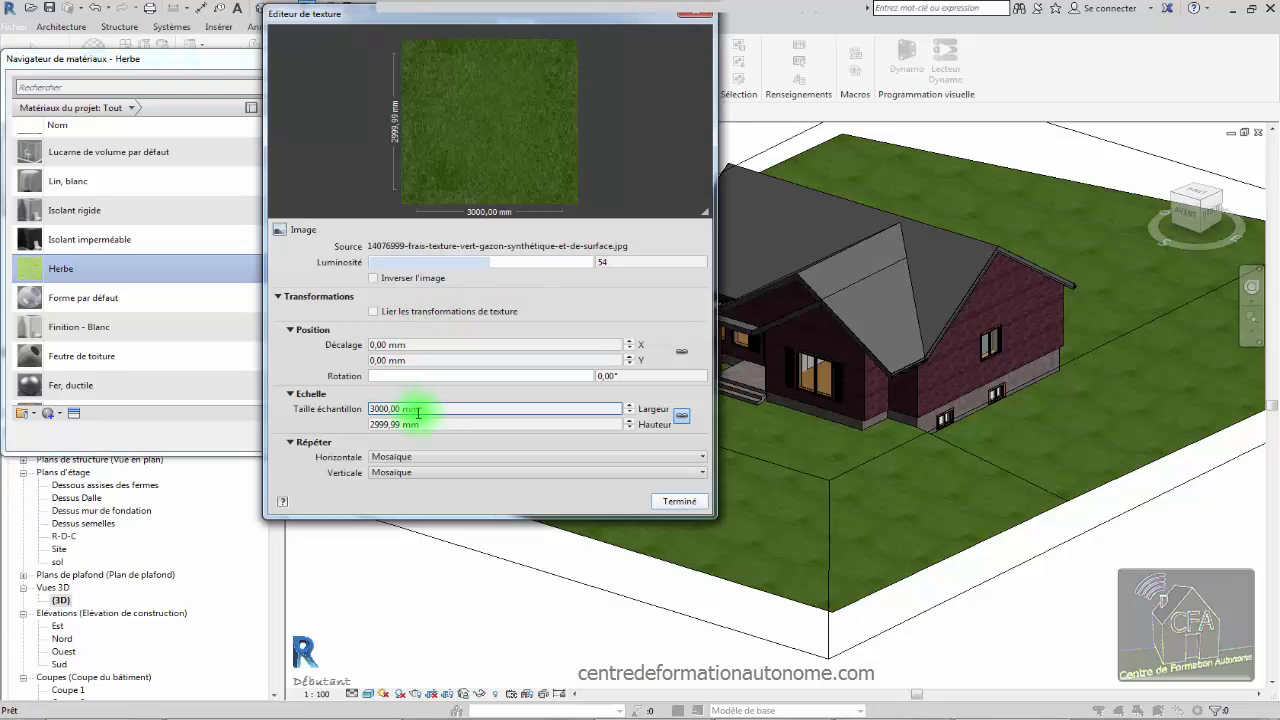
{"action": "left_click", "coordinate": [417, 409]}
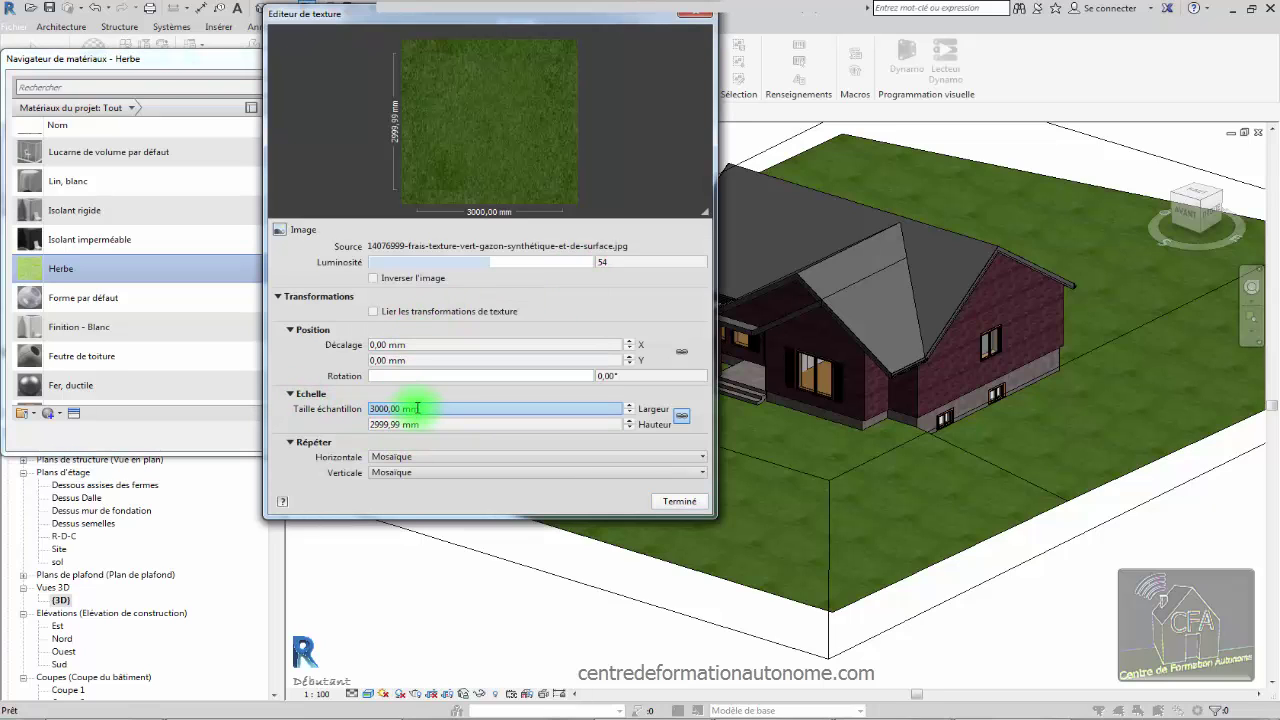
{"action": "left_click_drag", "start_coordinate": [423, 409], "coordinate": [332, 404]}
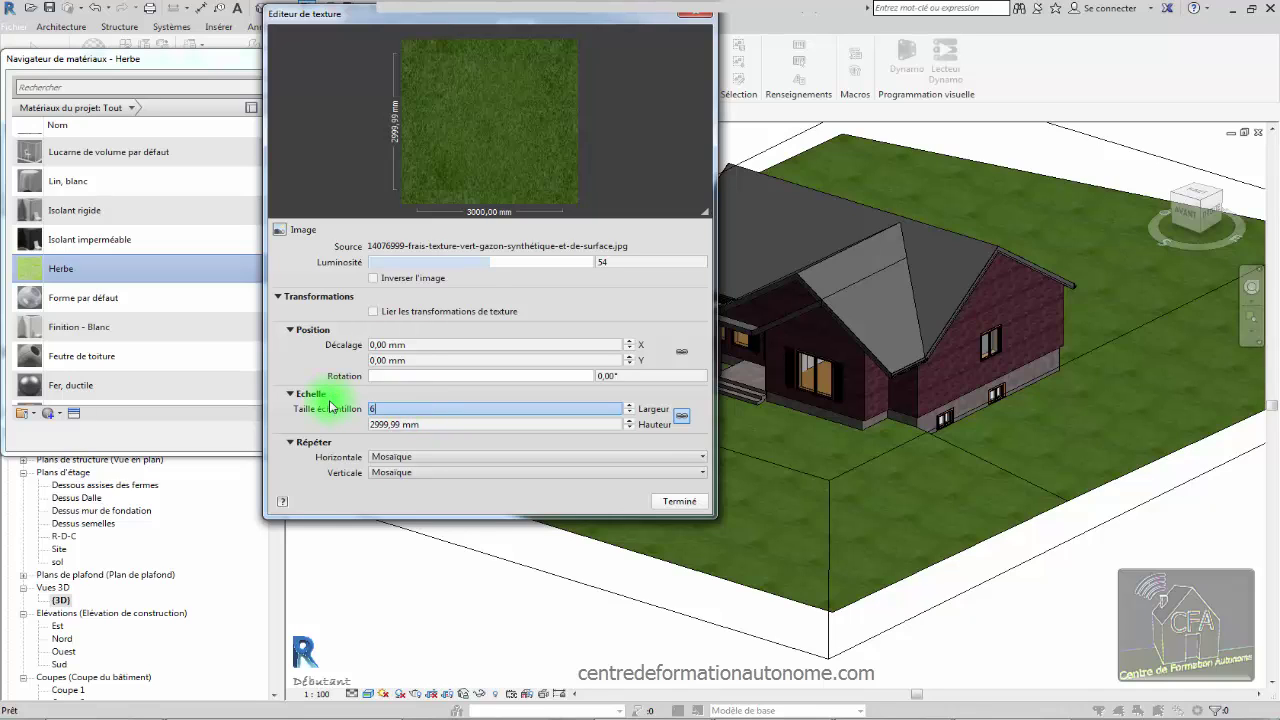
{"action": "left_click", "coordinate": [435, 425]}
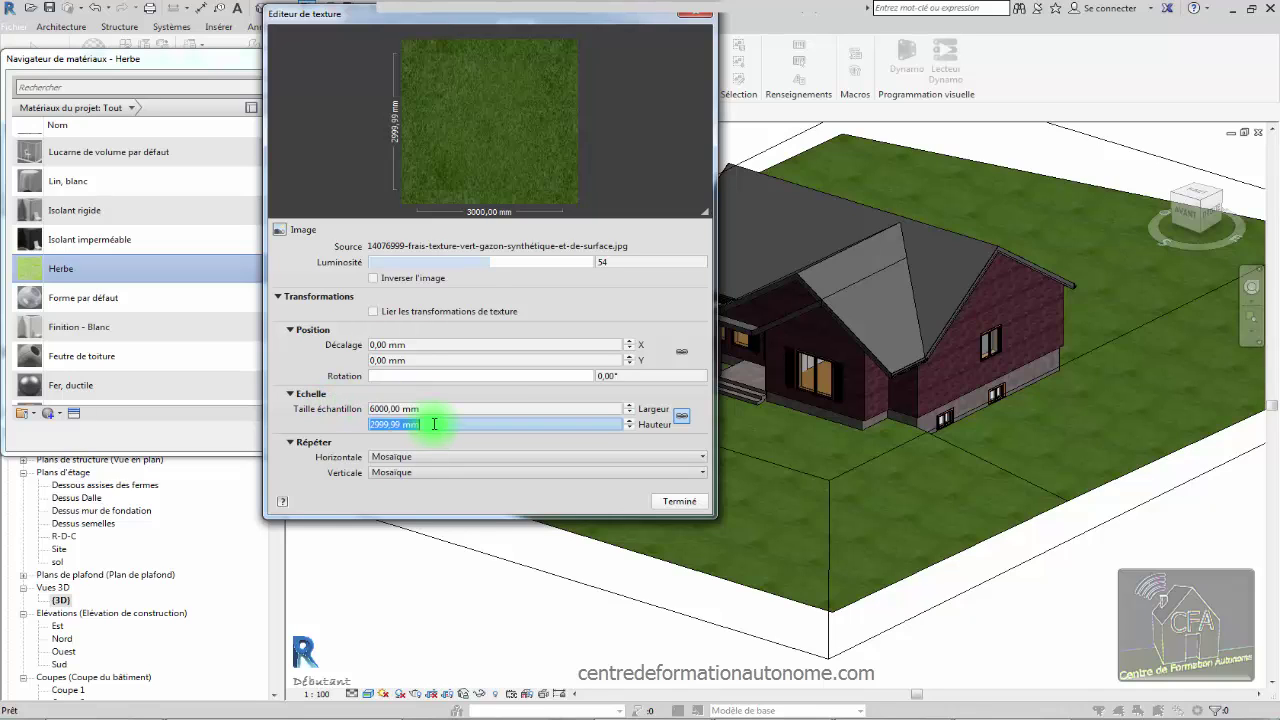
{"action": "left_click", "coordinate": [447, 410]}
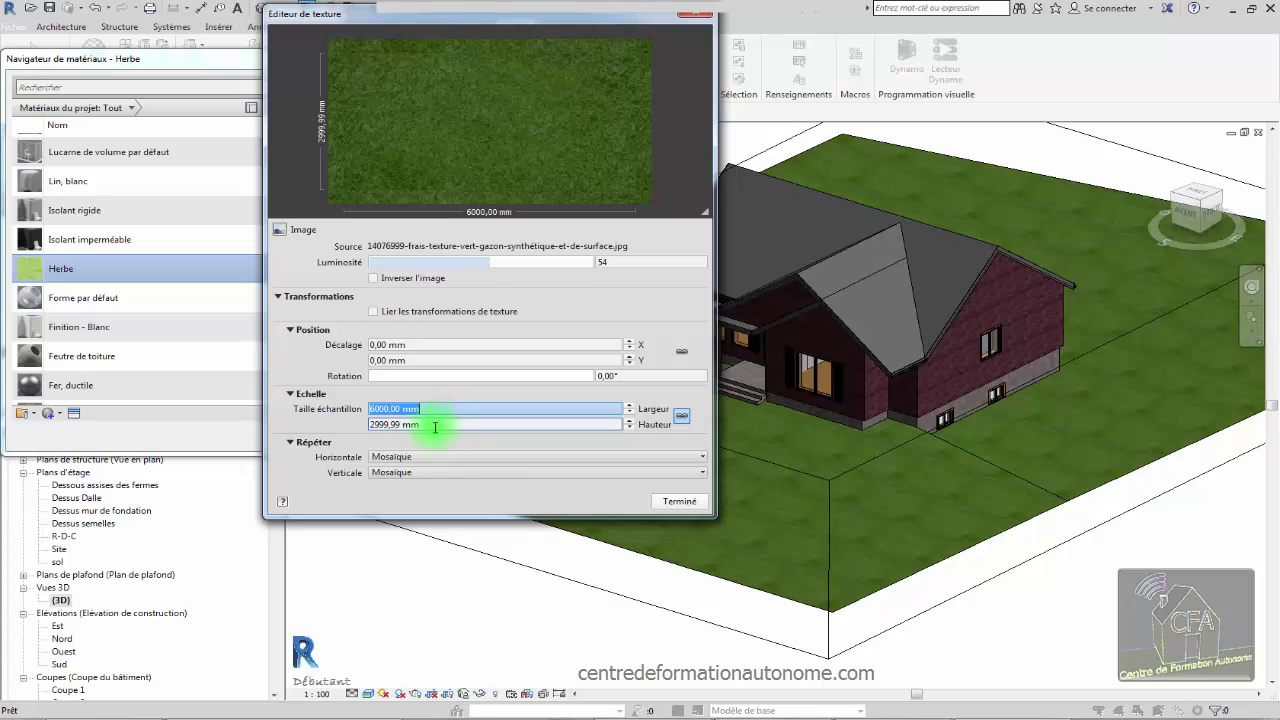
{"action": "left_click", "coordinate": [435, 426]}
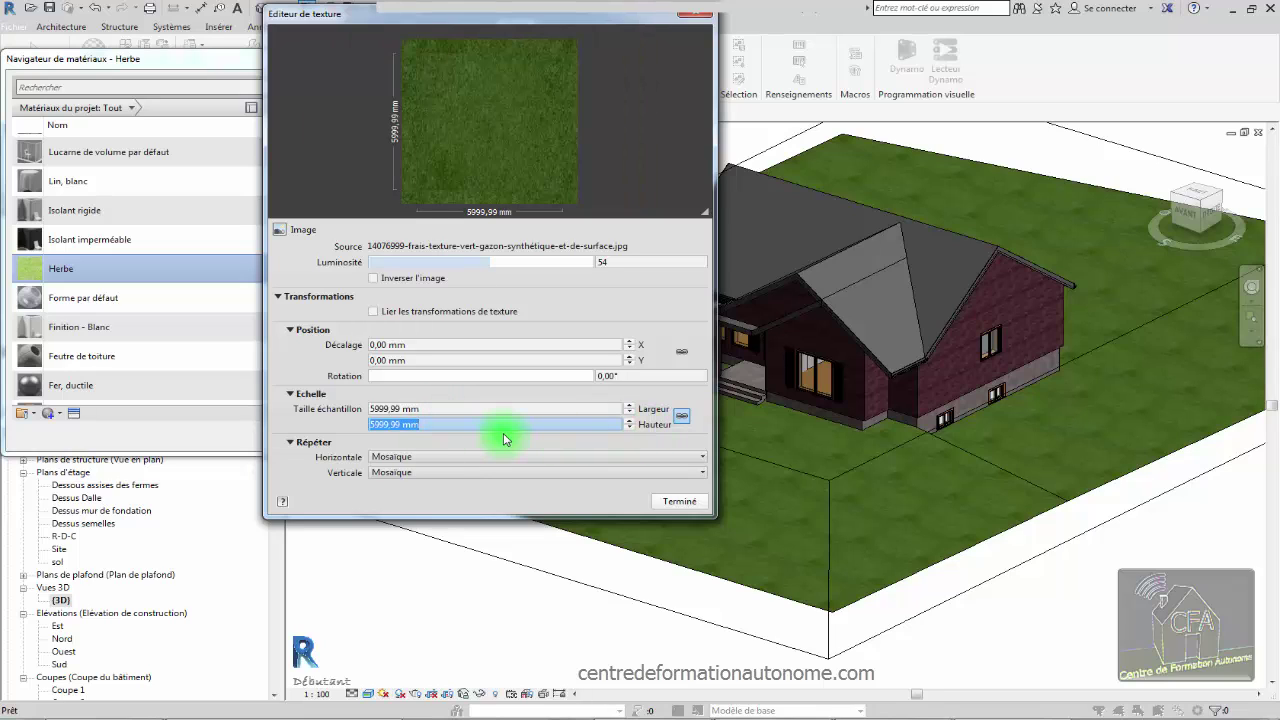
Set the grass texture's horizontal repeat to Aucune and apply the change to the Herbe material.
{"action": "left_click", "coordinate": [420, 458]}
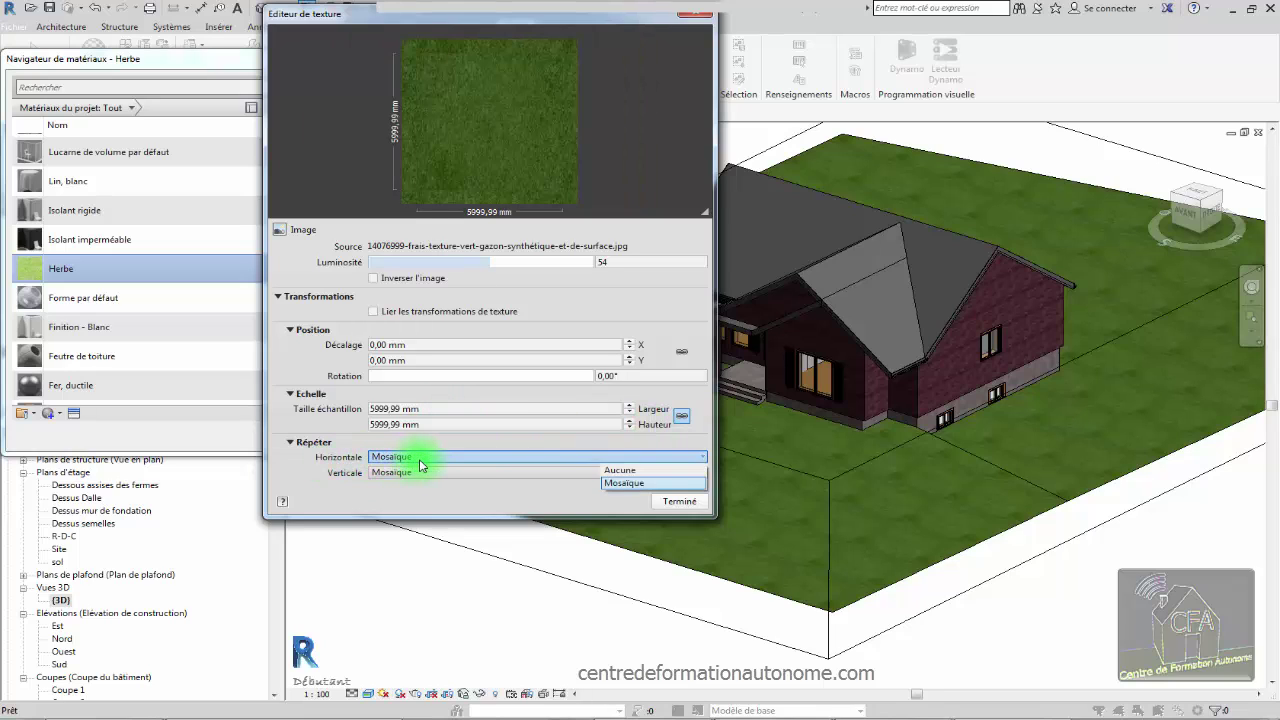
{"action": "left_click", "coordinate": [617, 470]}
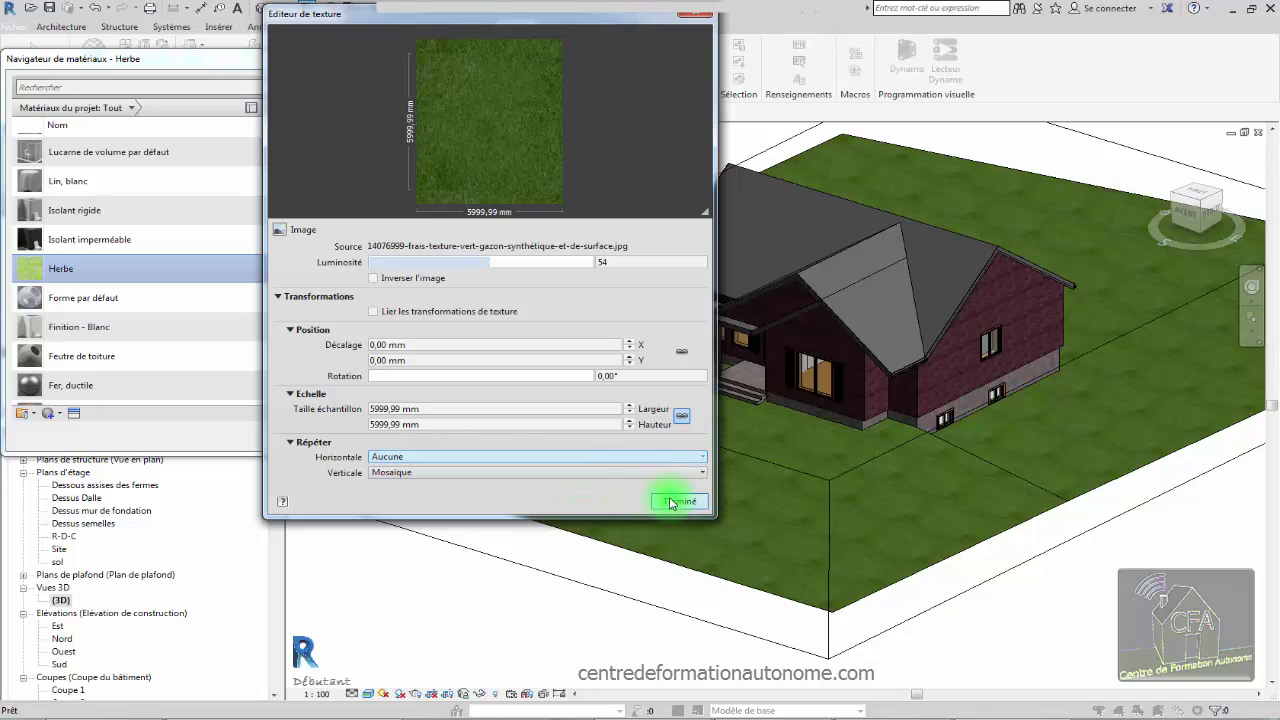
{"action": "left_click", "coordinate": [677, 500]}
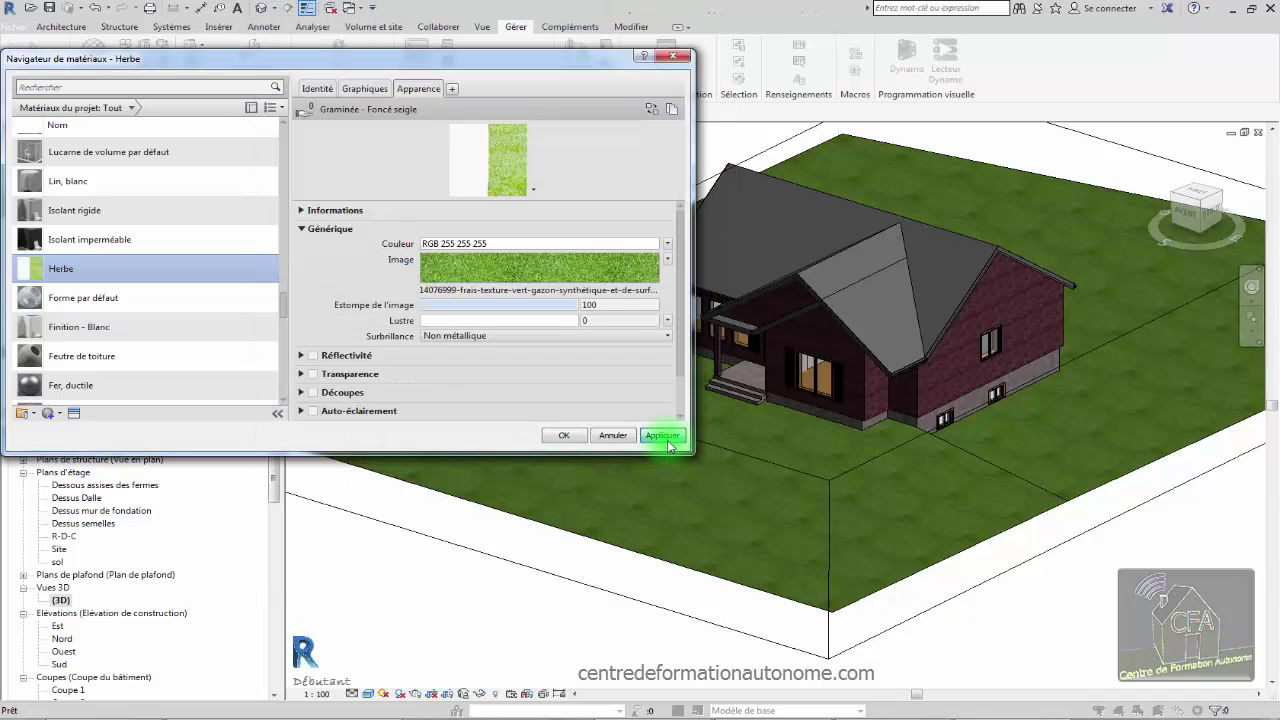
{"action": "left_click", "coordinate": [664, 436]}
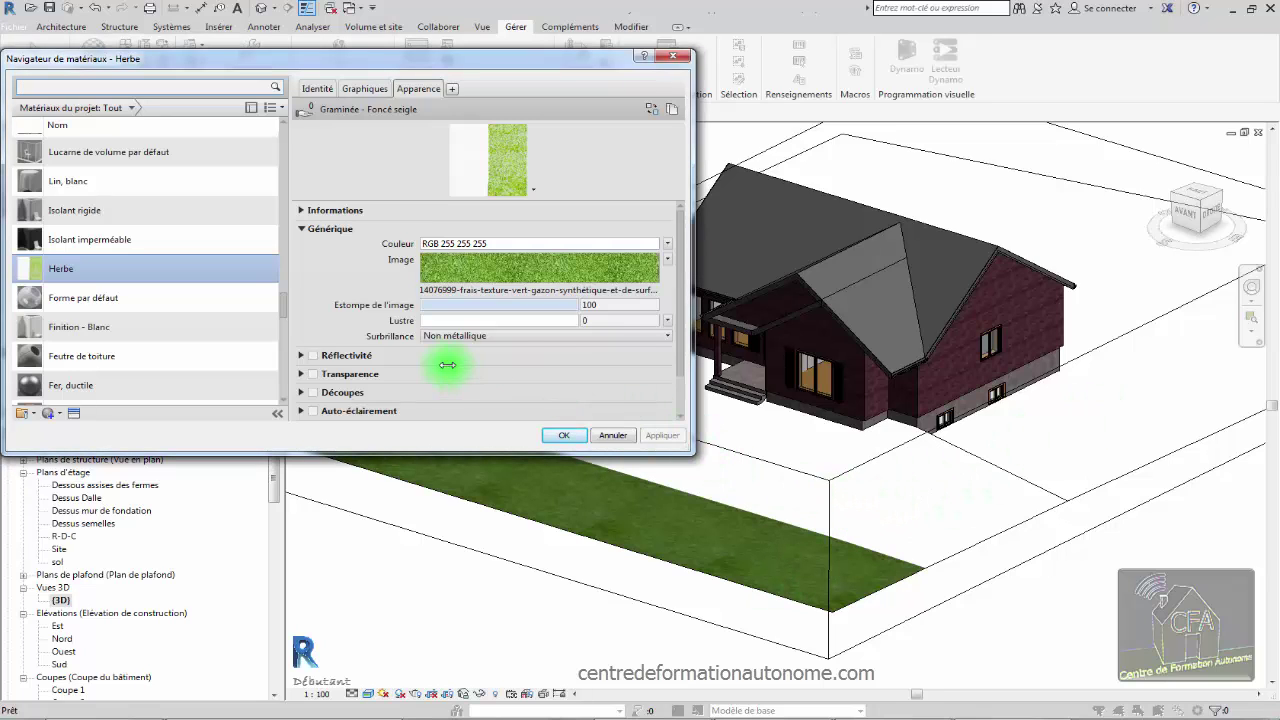
Set the horizontal repeat of Herbe's grass texture back to Mosaïque, apply the change and close the material browser.
{"action": "left_click", "coordinate": [563, 272]}
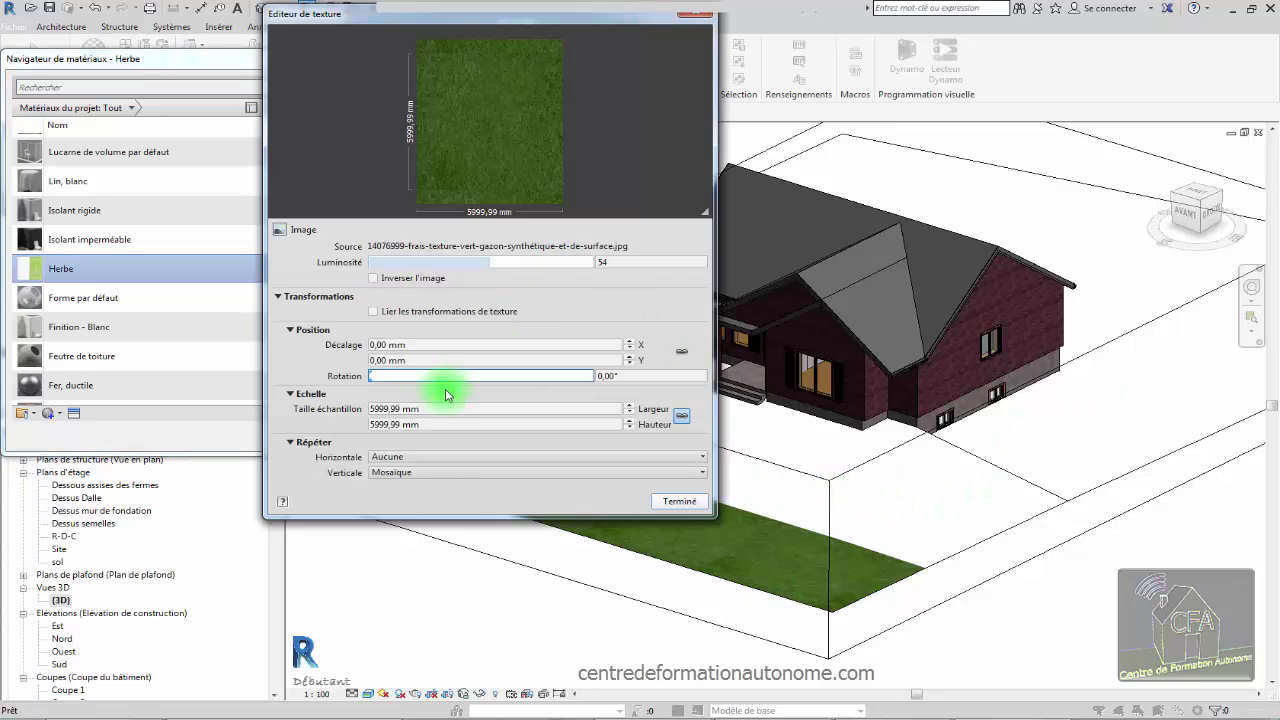
{"action": "left_click", "coordinate": [439, 459]}
{"action": "left_click", "coordinate": [613, 484]}
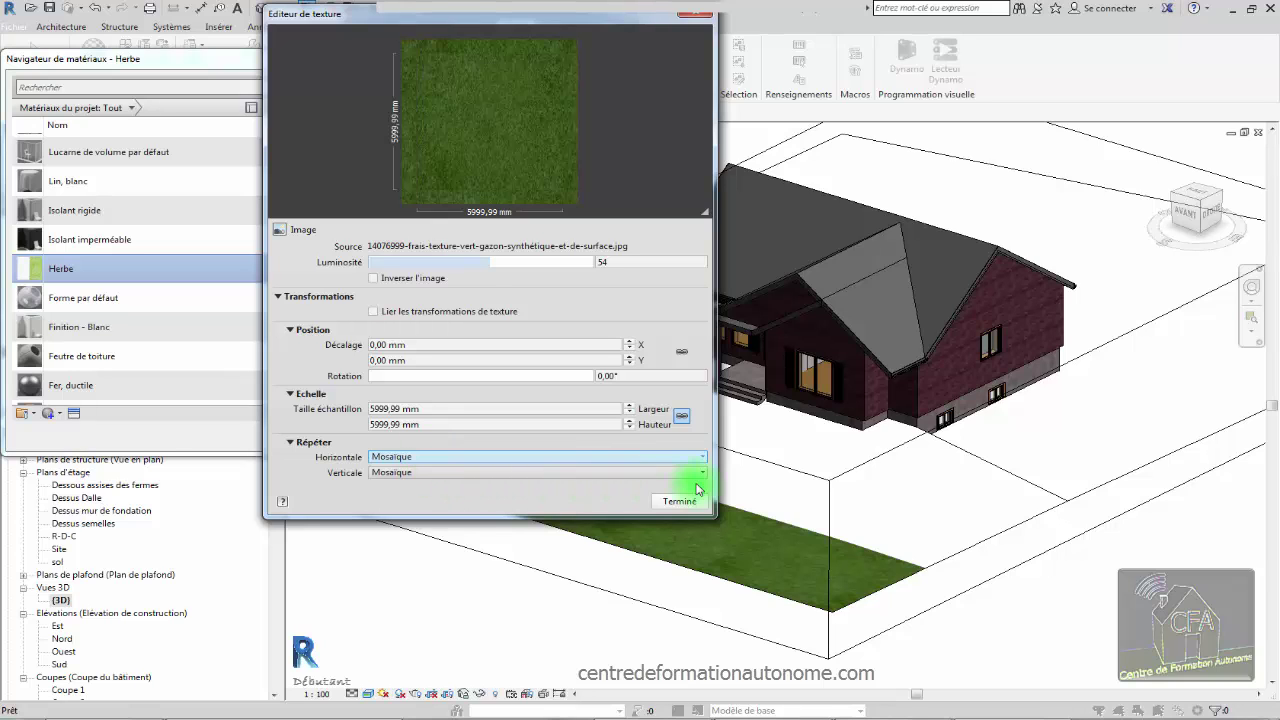
{"action": "left_click", "coordinate": [686, 502]}
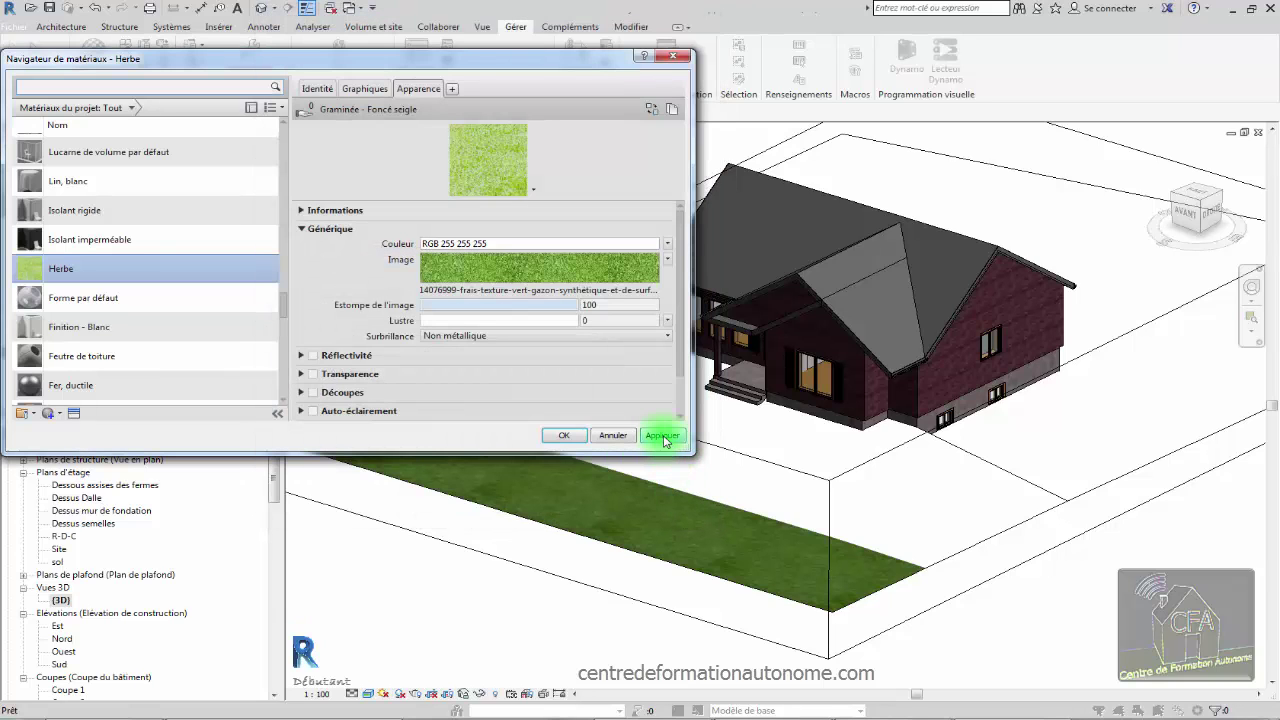
{"action": "left_click", "coordinate": [662, 436]}
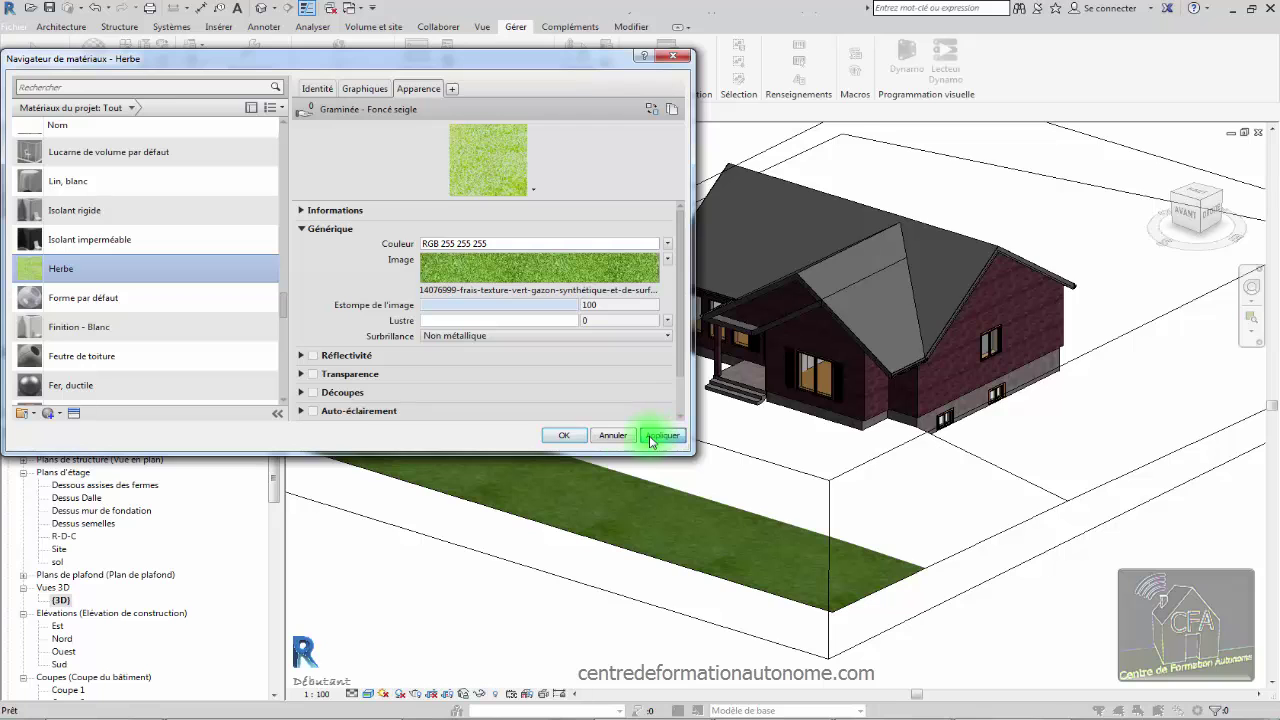
{"action": "left_click", "coordinate": [557, 438]}
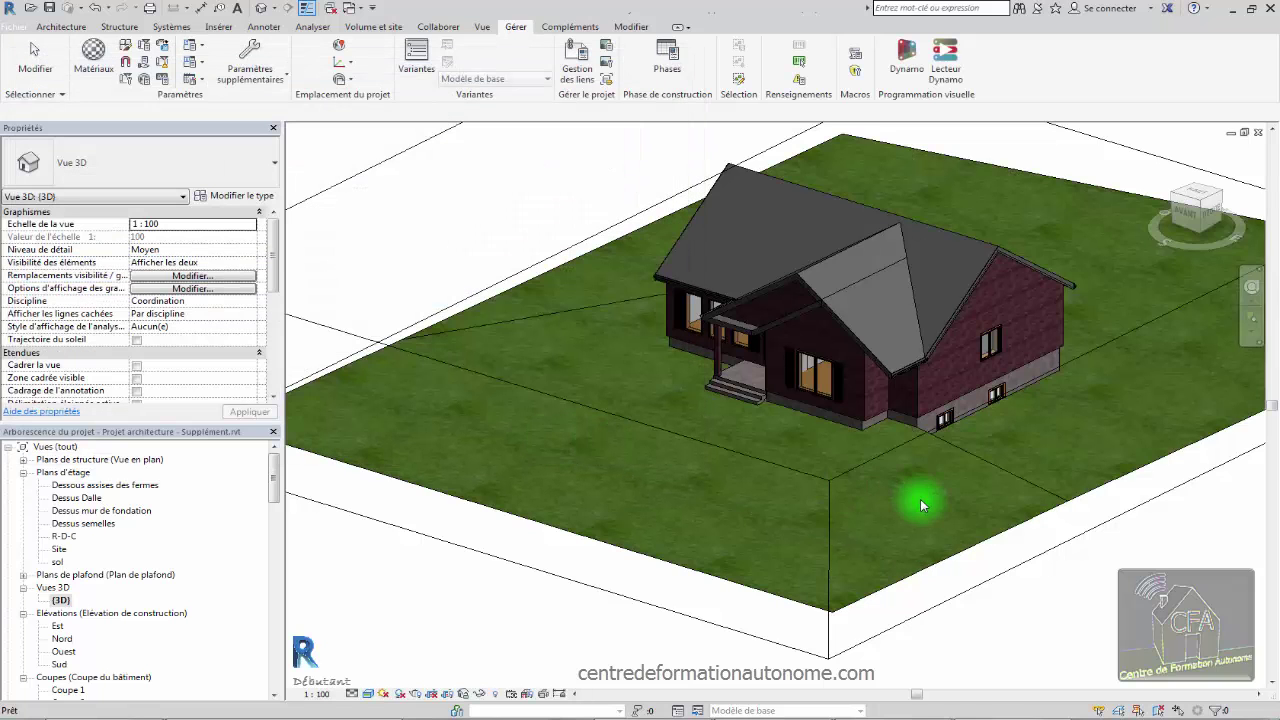
Inspect the grass texture on the terrain around the house up close and from different angles.
{"action": "scroll", "coordinate": [820, 530], "scroll_direction": "up", "scroll_amount": 5}
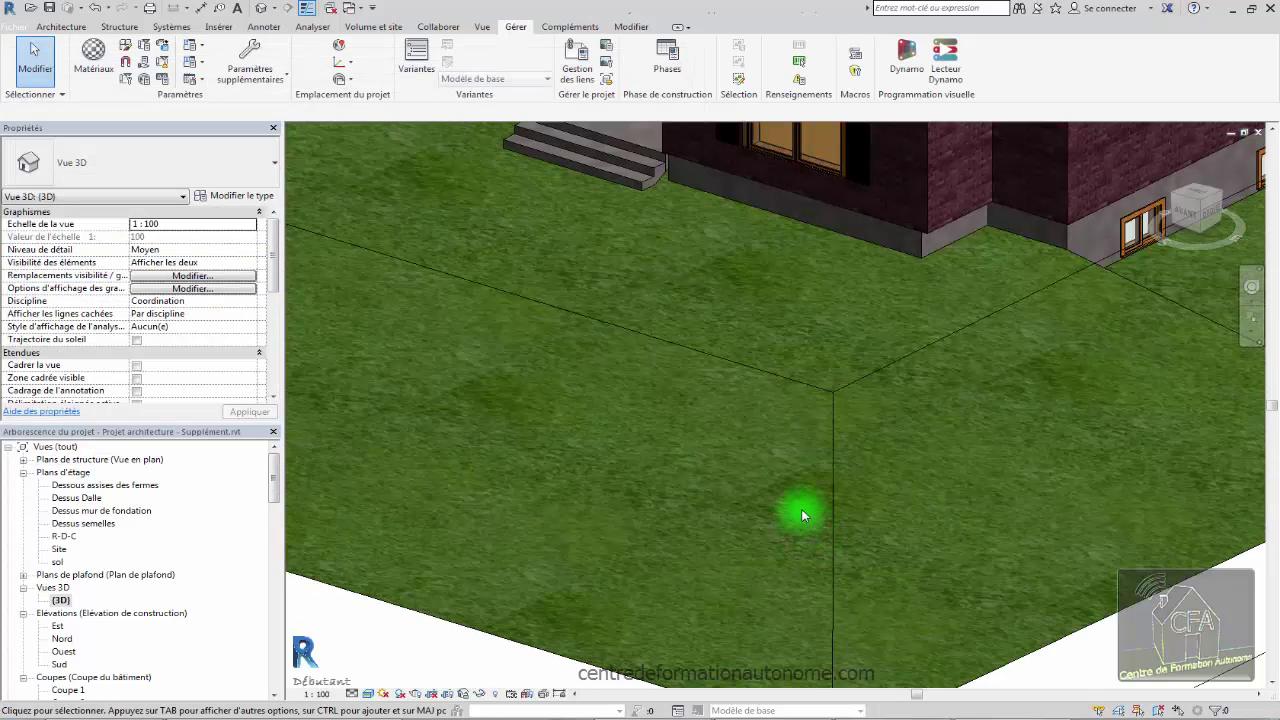
{"action": "scroll", "coordinate": [803, 505], "scroll_direction": "down", "scroll_amount": 2}
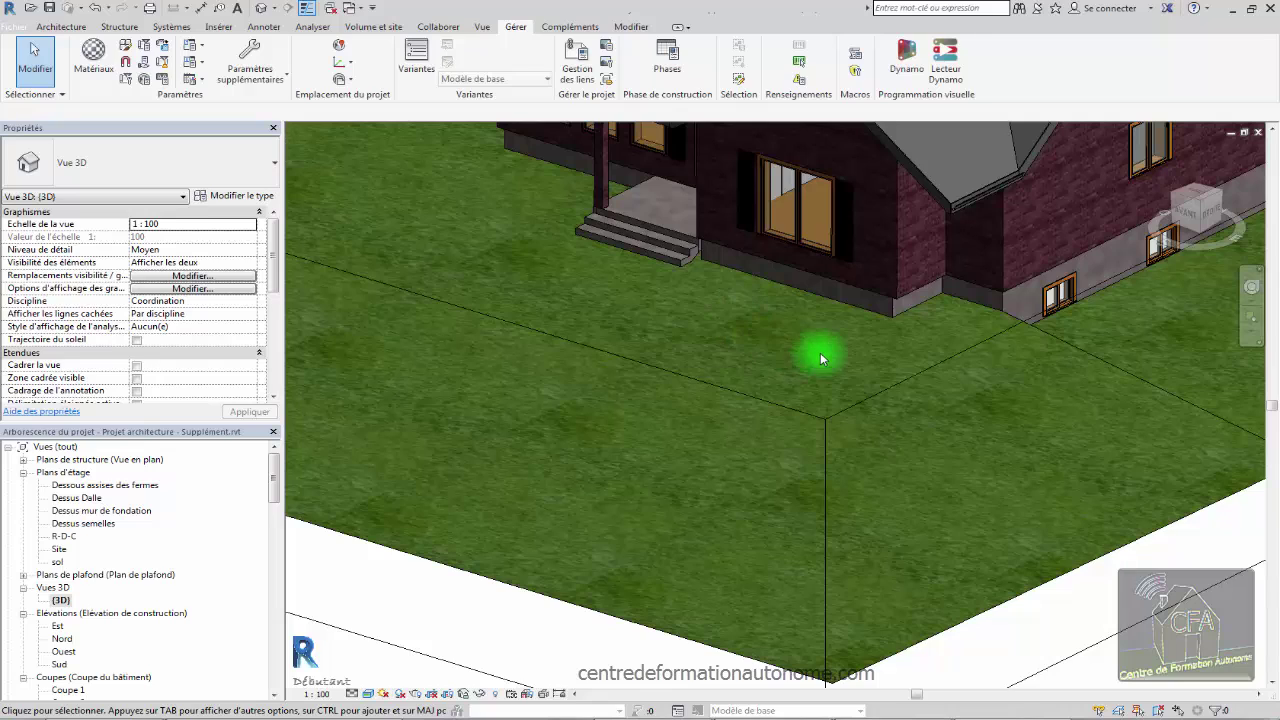
{"action": "middle_click_drag", "start_coordinate": [820, 352], "coordinate": [894, 323], "text": "shift"}
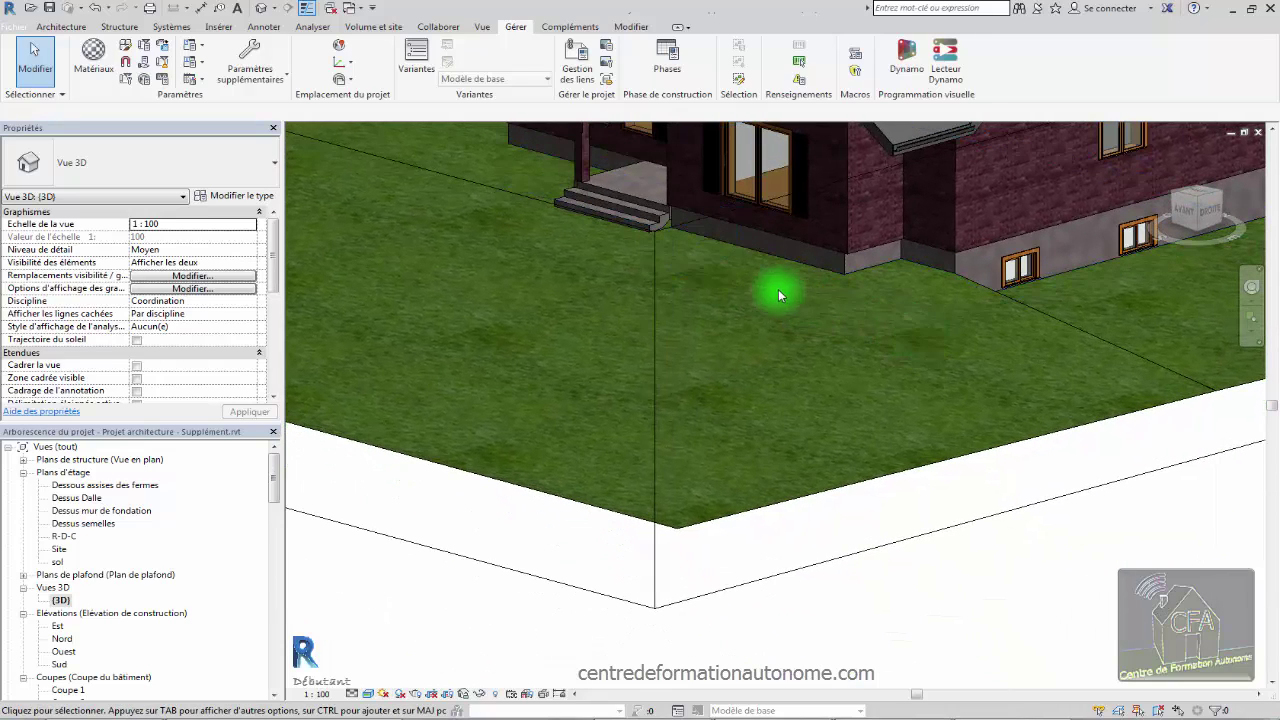
{"action": "scroll", "coordinate": [728, 297], "scroll_direction": "down", "scroll_amount": 4}
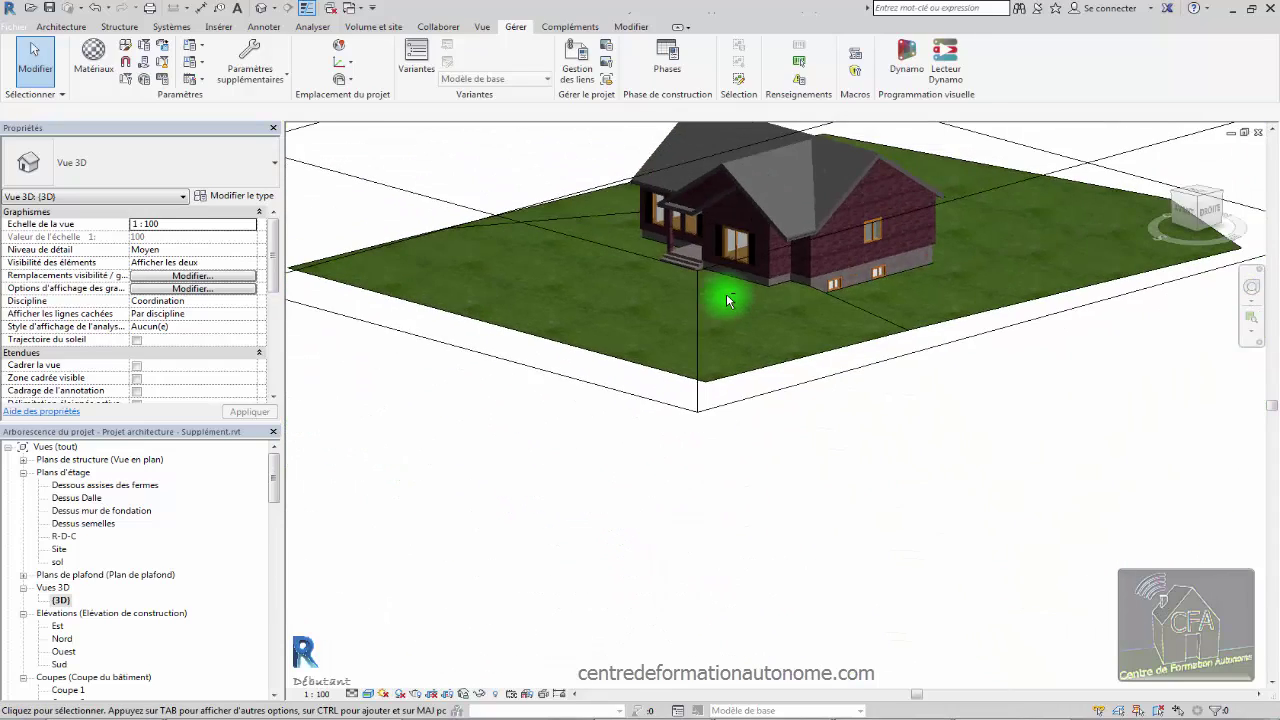
{"action": "scroll", "coordinate": [766, 340], "scroll_direction": "up", "scroll_amount": 2}
{"action": "middle_click_drag", "start_coordinate": [809, 297], "coordinate": [905, 322], "text": "shift"}
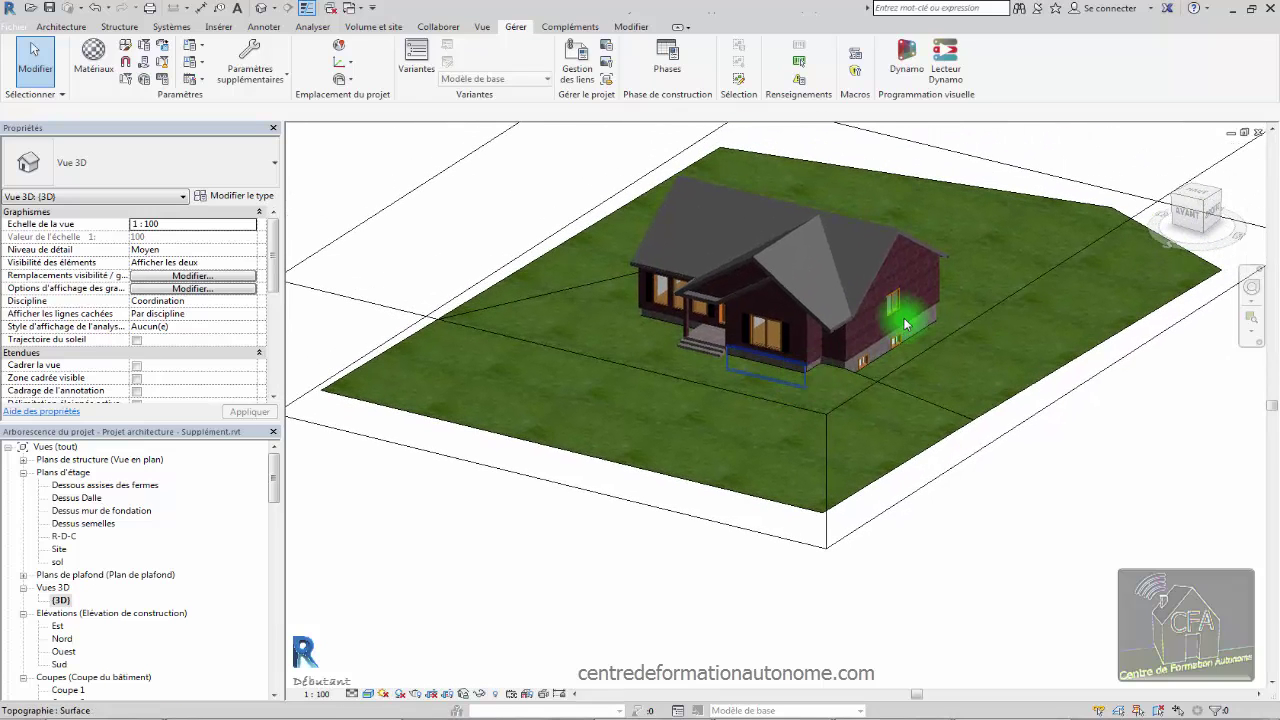
Assign the Cuivre material to the topography and deselect it.
{"action": "left_click", "coordinate": [398, 417]}
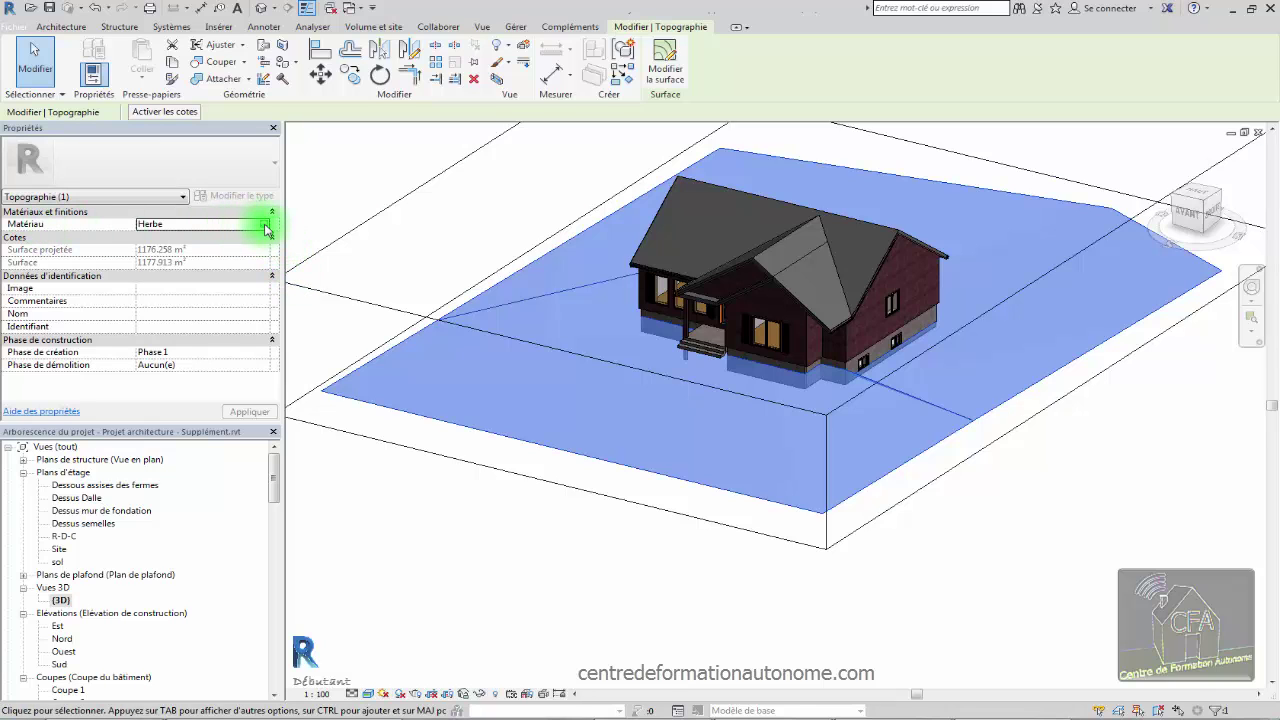
{"action": "left_click", "coordinate": [266, 228]}
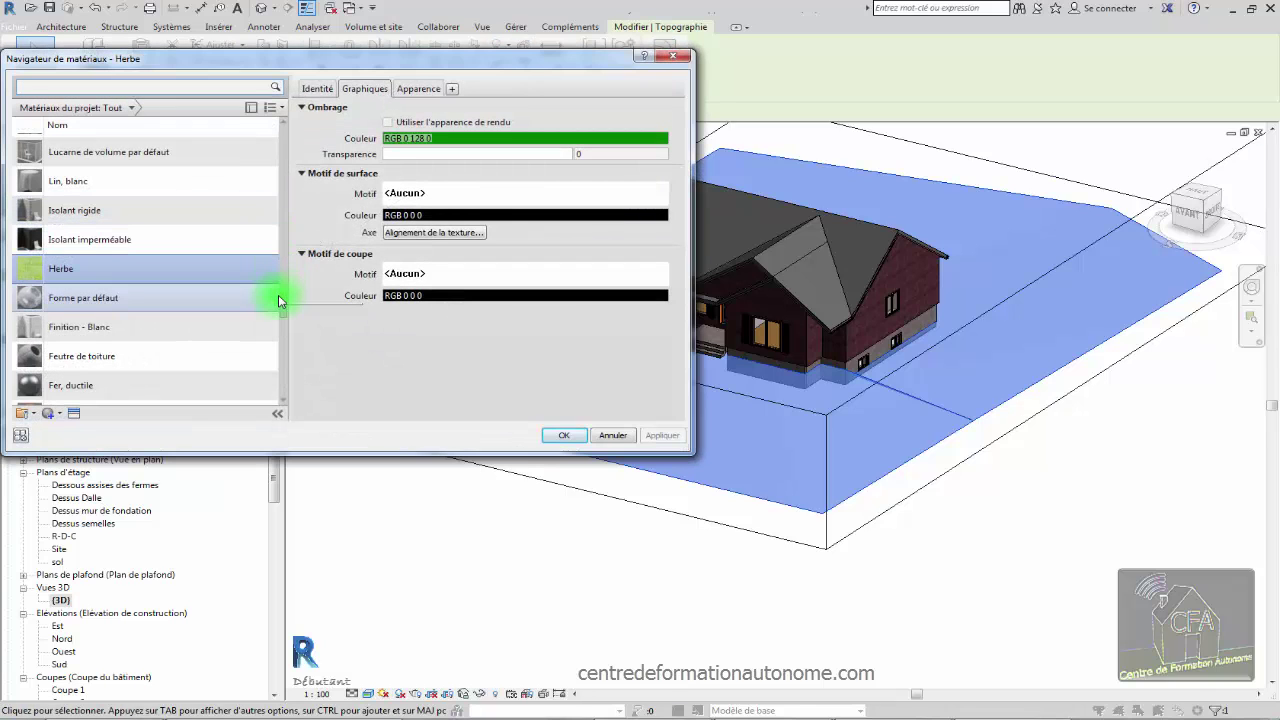
{"action": "scroll", "coordinate": [284, 307], "scroll_direction": "down", "scroll_amount": 3}
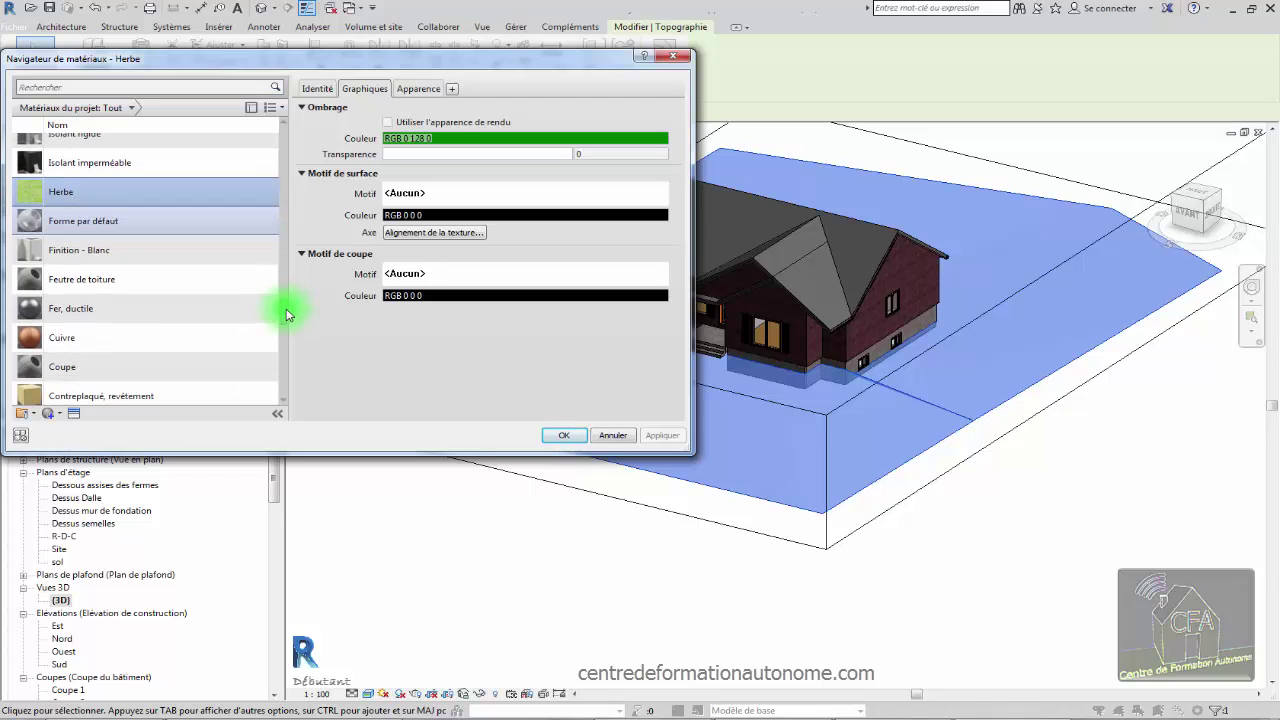
{"action": "left_click", "coordinate": [96, 340]}
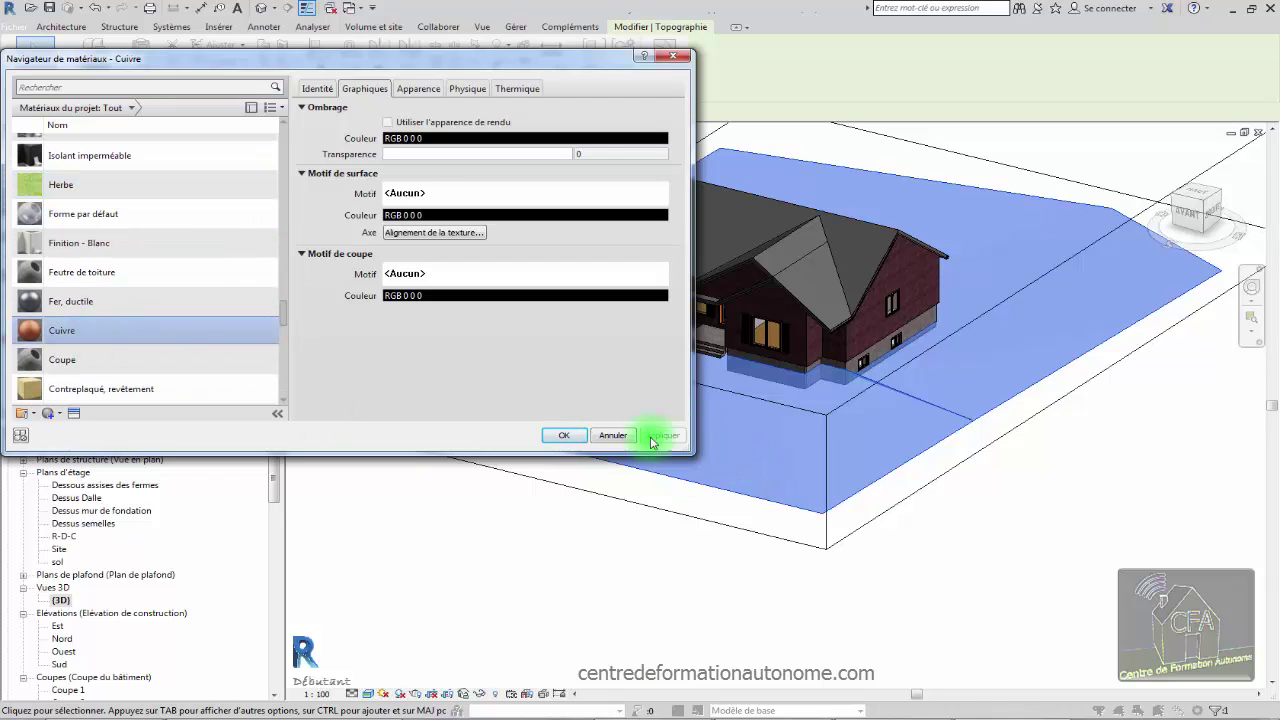
{"action": "left_click", "coordinate": [564, 435]}
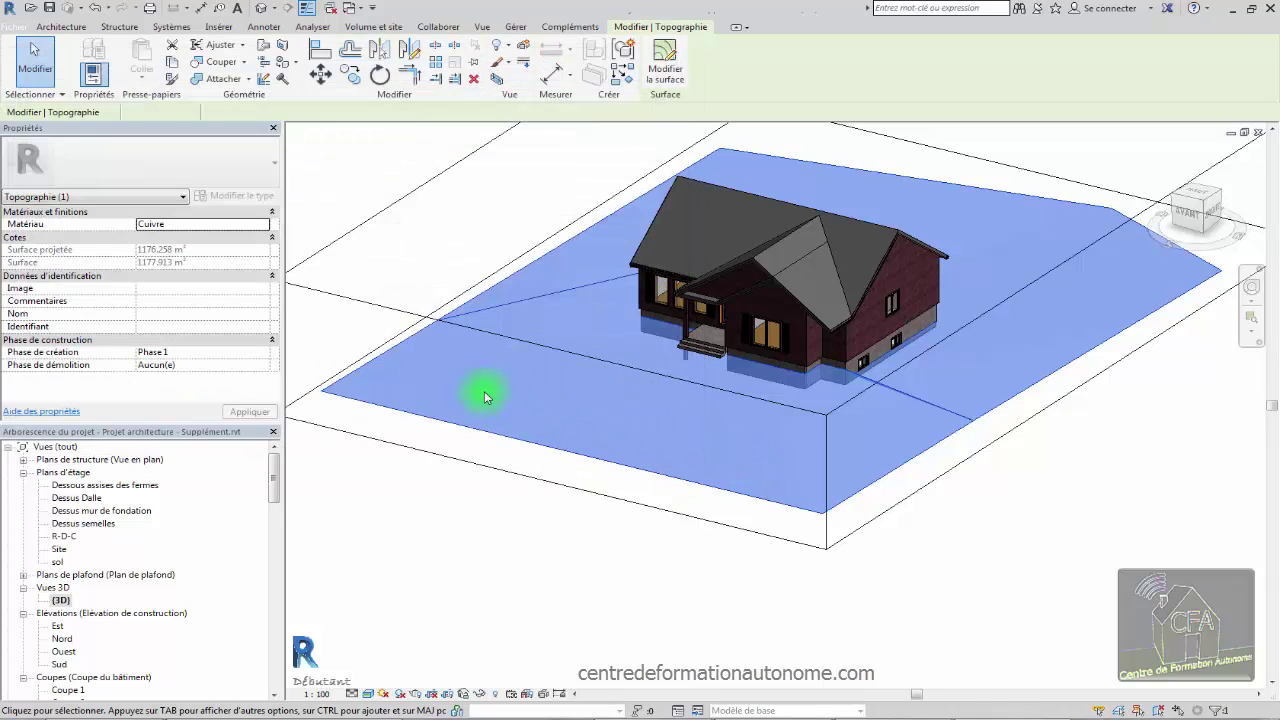
{"action": "left_click", "coordinate": [440, 507]}
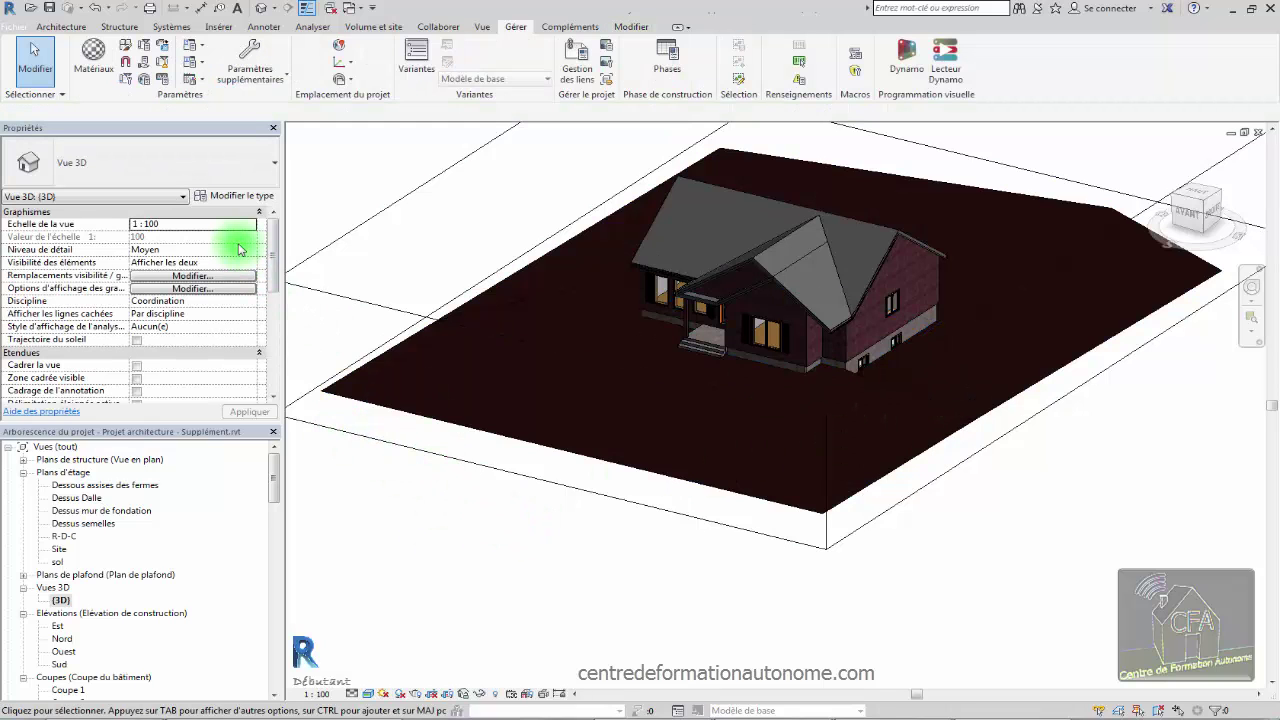
Assign the Herbe material to the topography again and deselect it.
{"action": "left_click", "coordinate": [433, 422]}
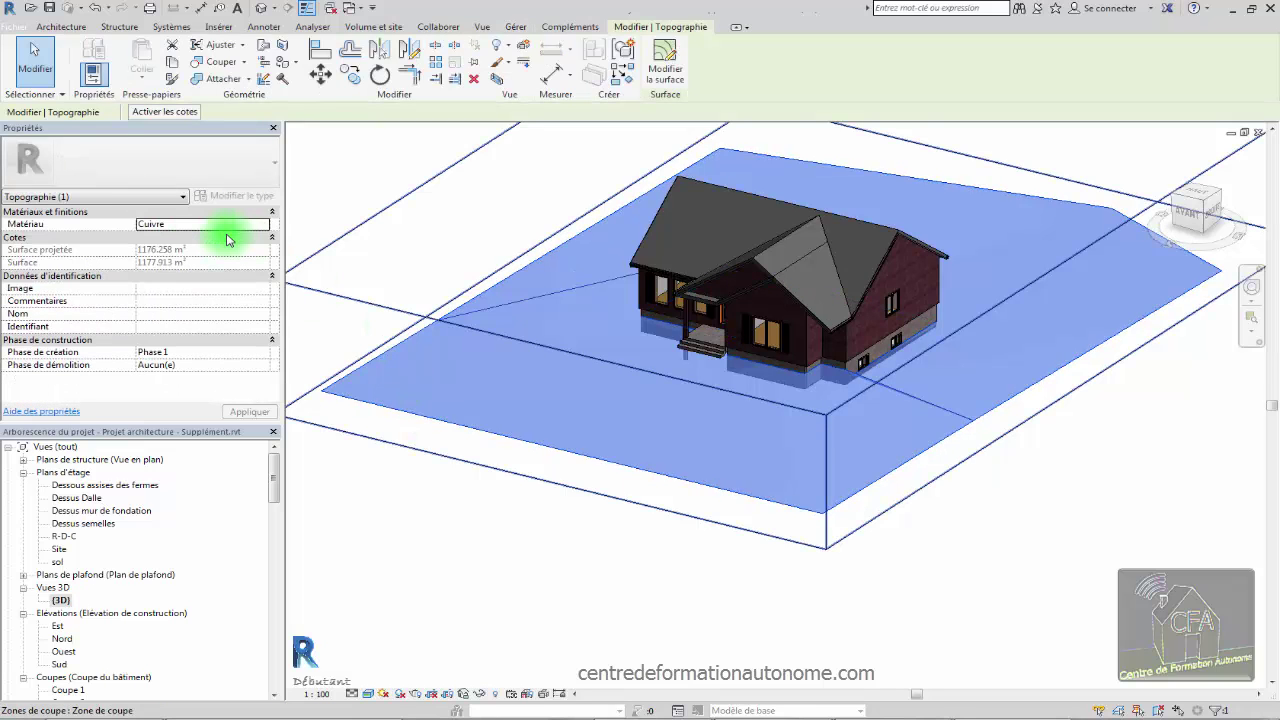
{"action": "left_click", "coordinate": [265, 230]}
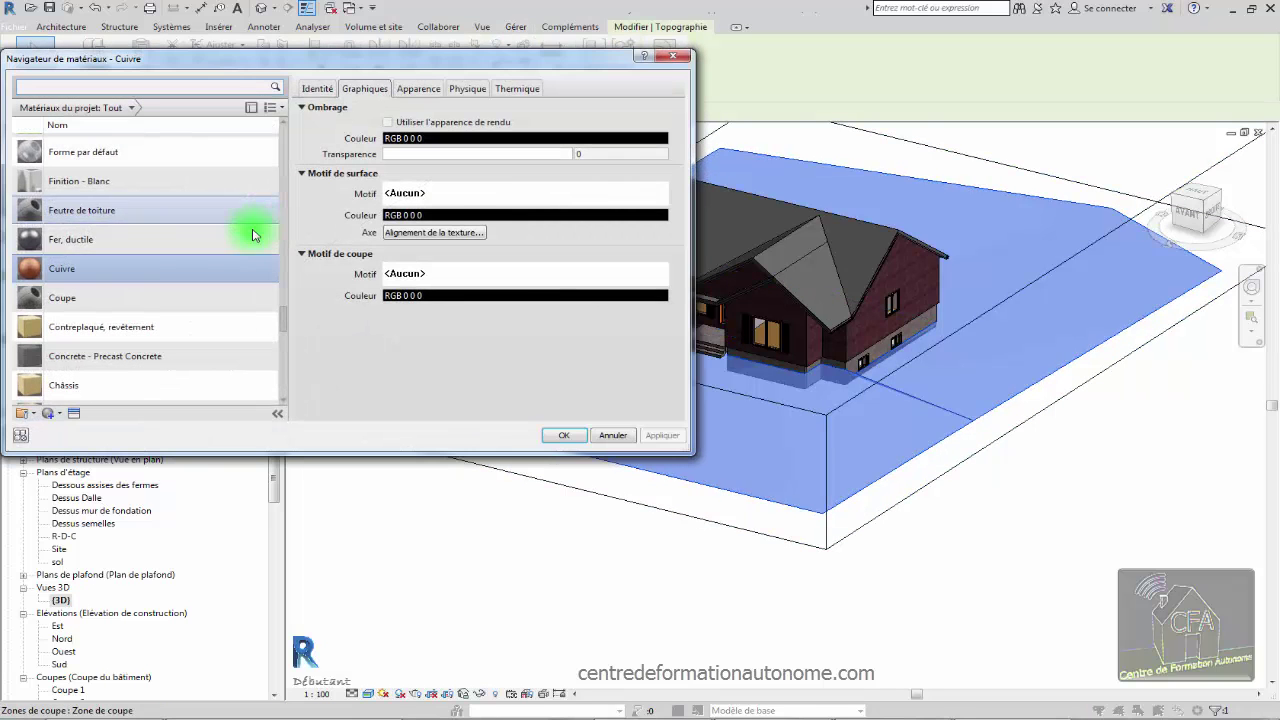
{"action": "scroll", "coordinate": [282, 330], "scroll_direction": "down", "scroll_amount": 5}
{"action": "left_click_drag", "start_coordinate": [283, 348], "coordinate": [283, 292]}
{"action": "left_click", "coordinate": [138, 314]}
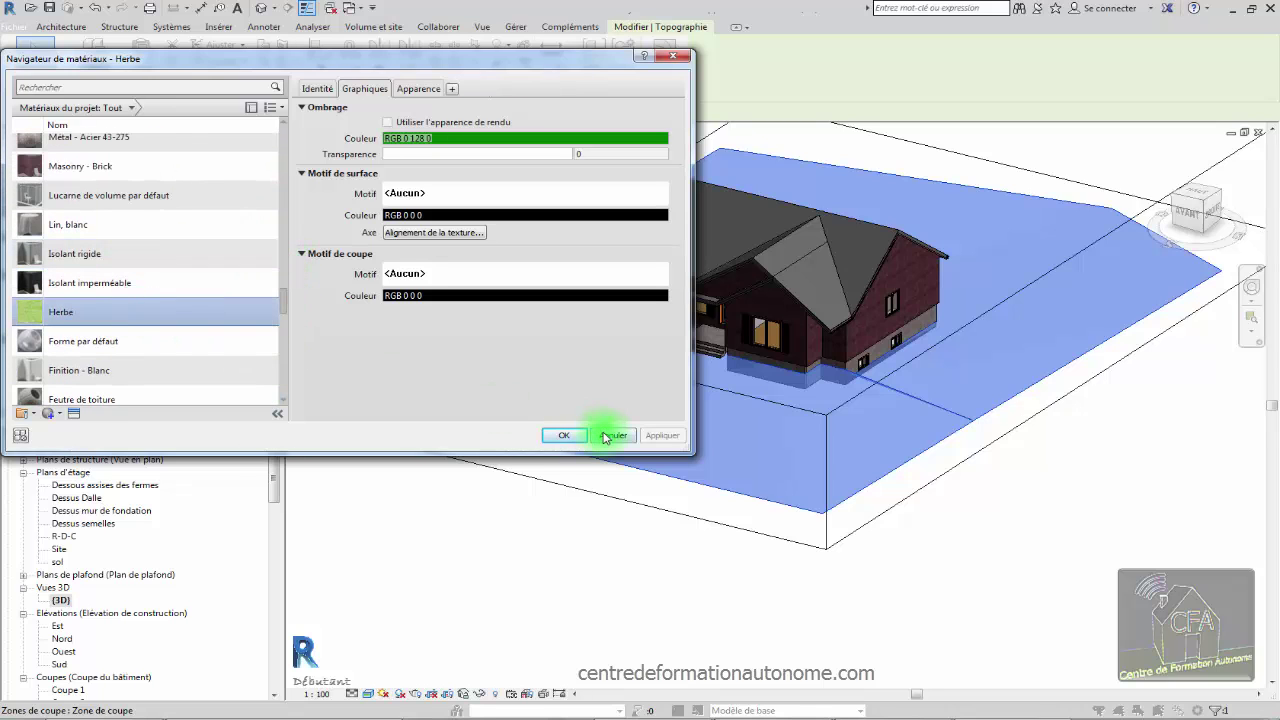
{"action": "left_click", "coordinate": [564, 435]}
{"action": "left_click", "coordinate": [515, 555]}
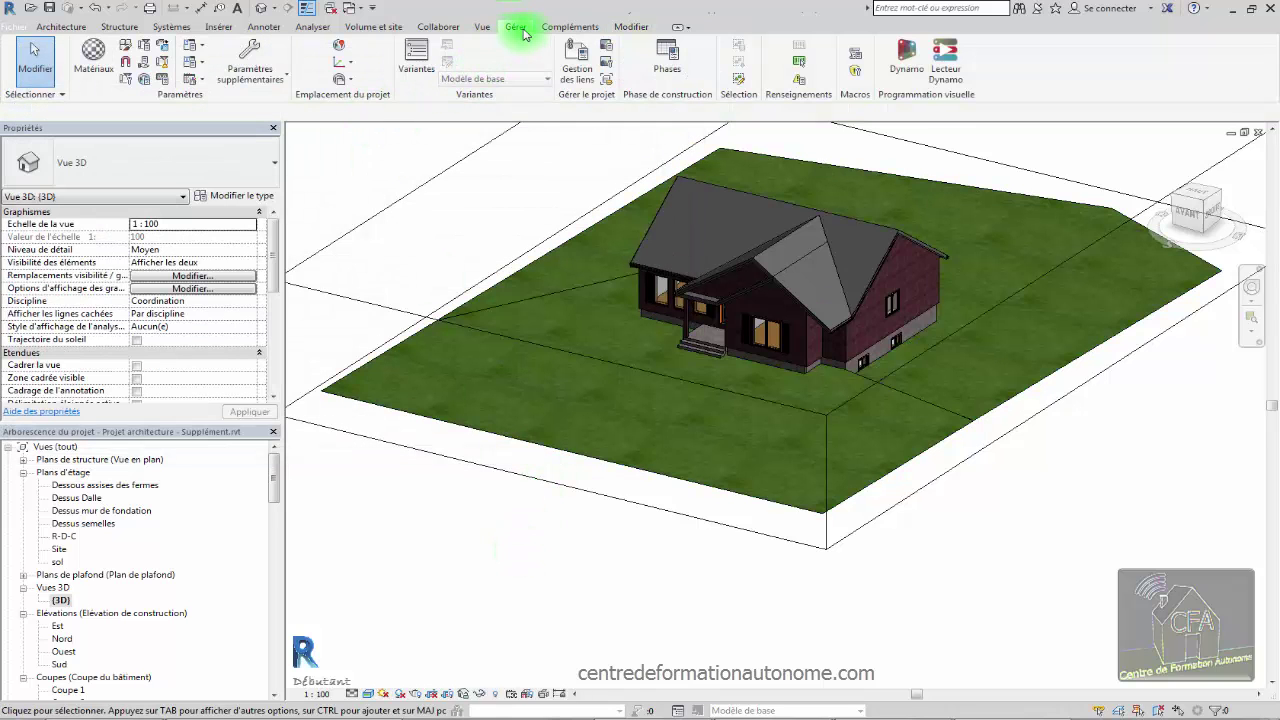
Examine the Herbe material's graphics and appearance settings, including its Relief options.
{"action": "left_click", "coordinate": [95, 52]}
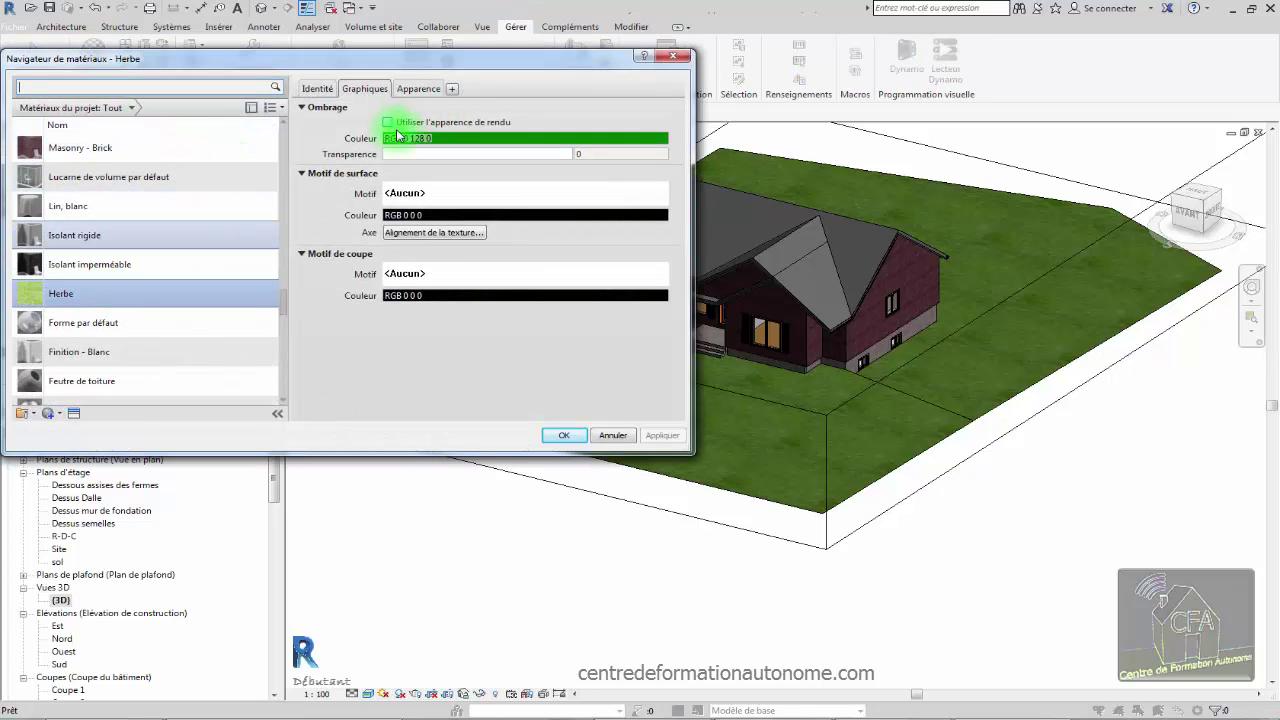
{"action": "left_click", "coordinate": [418, 88]}
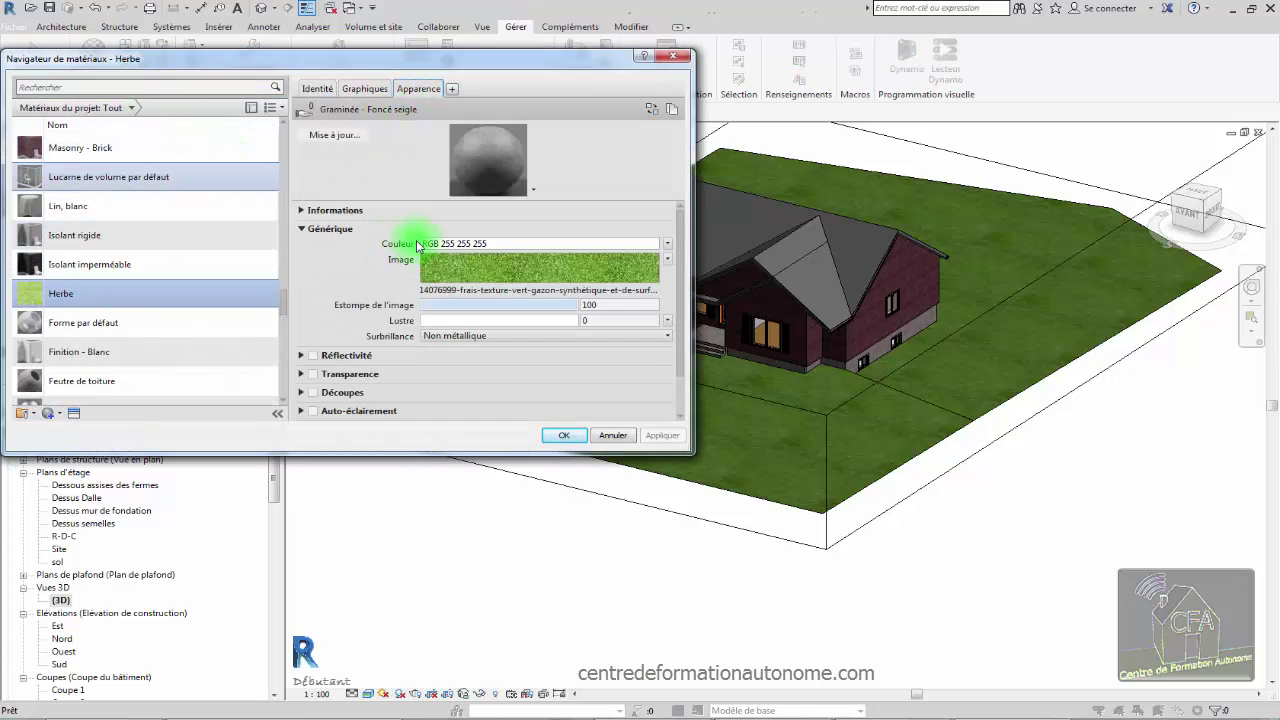
{"action": "left_click", "coordinate": [382, 91]}
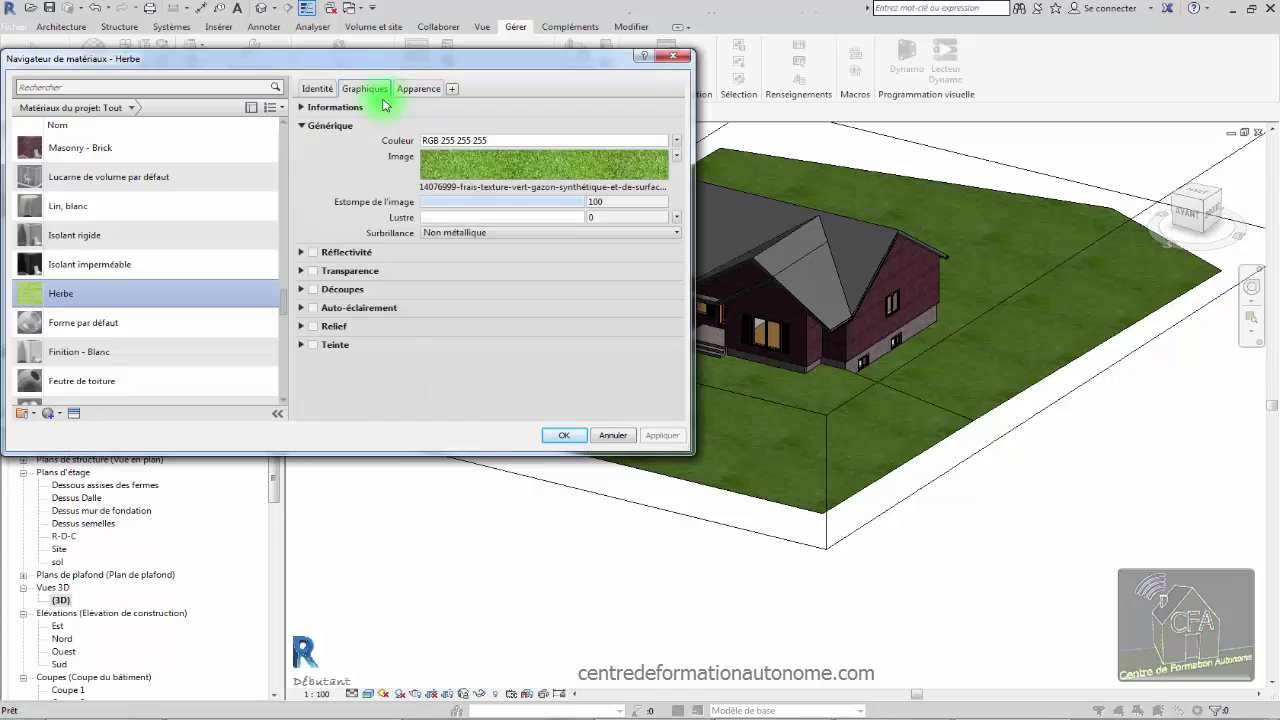
{"action": "left_click", "coordinate": [416, 89]}
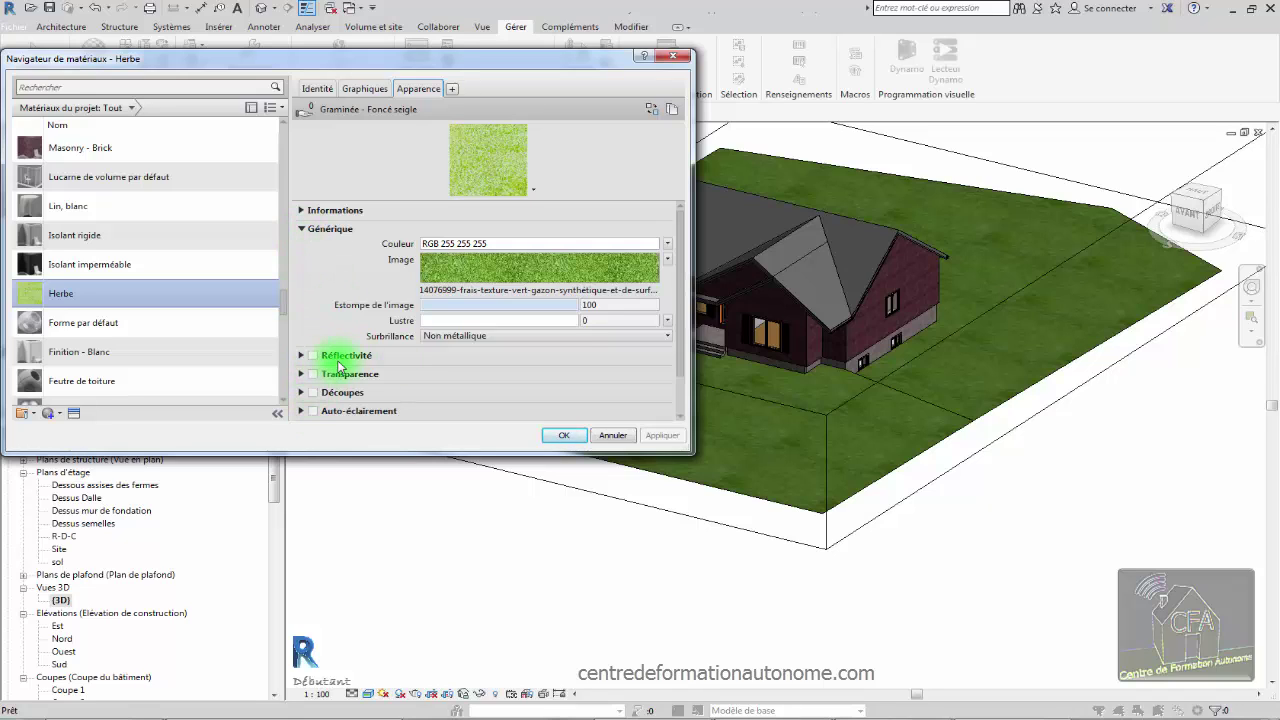
{"action": "scroll", "coordinate": [677, 320], "scroll_direction": "down", "scroll_amount": 2}
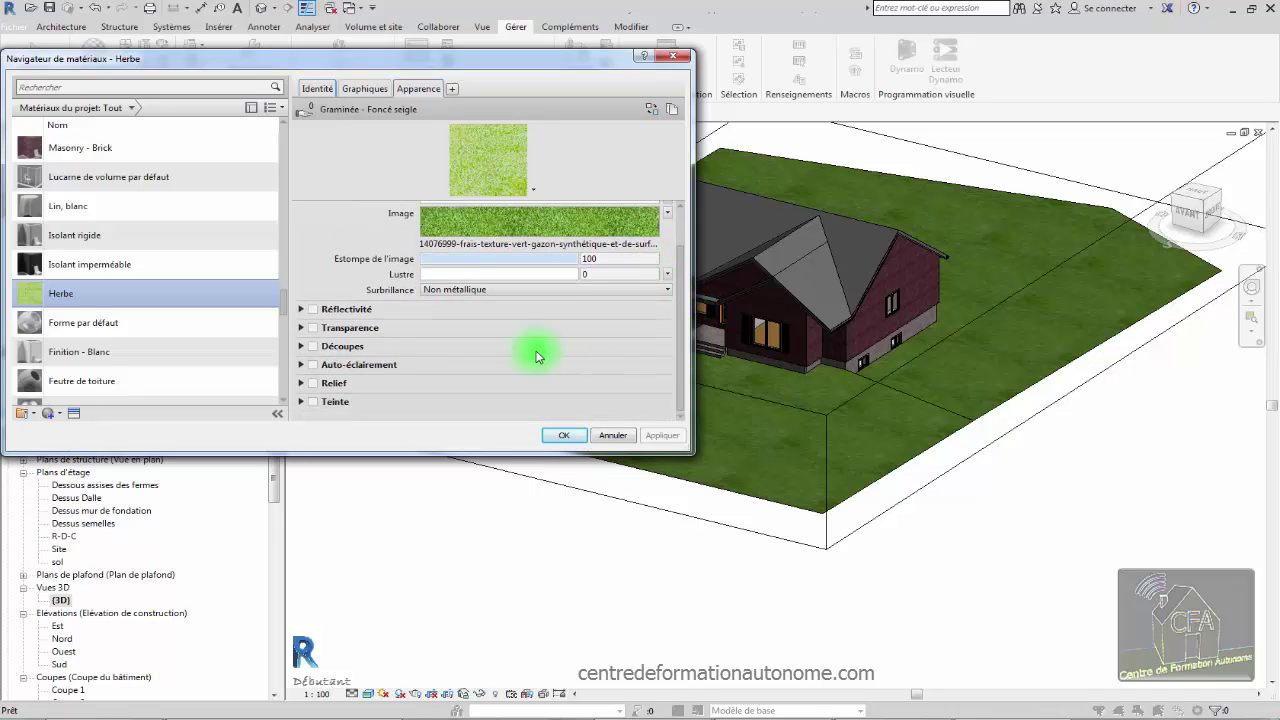
{"action": "left_click", "coordinate": [301, 386]}
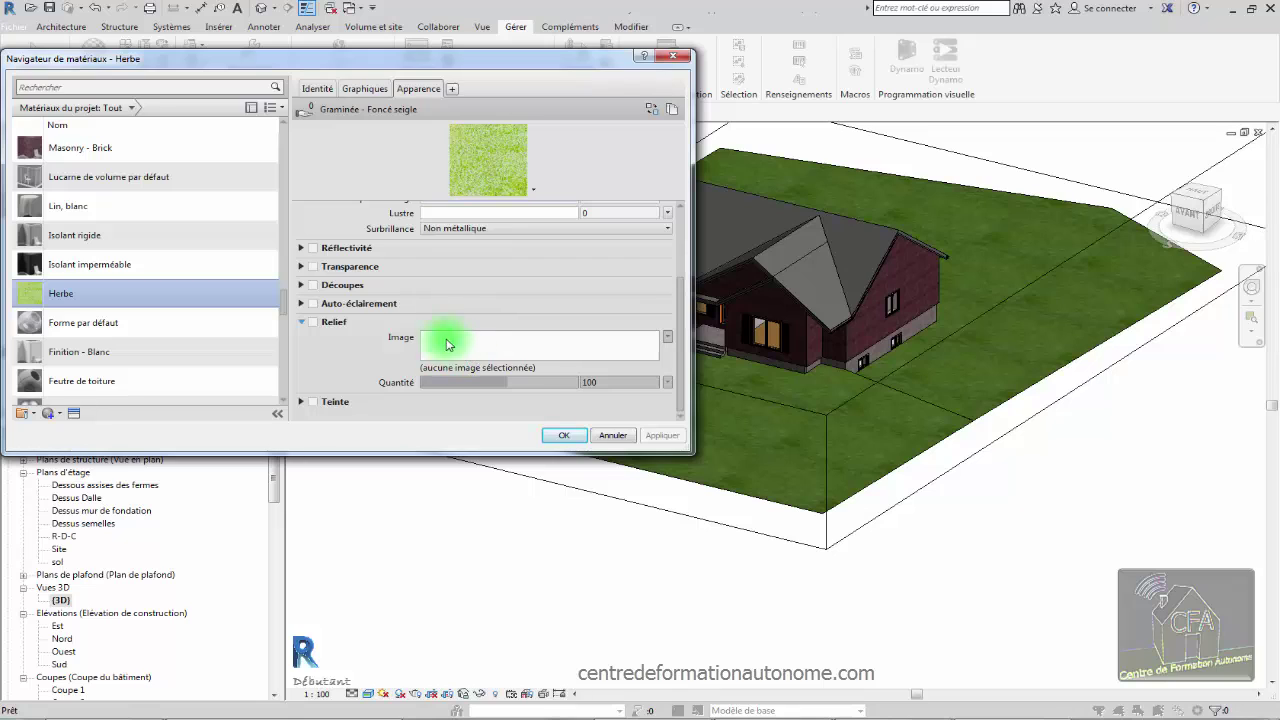
{"action": "left_click", "coordinate": [301, 322]}
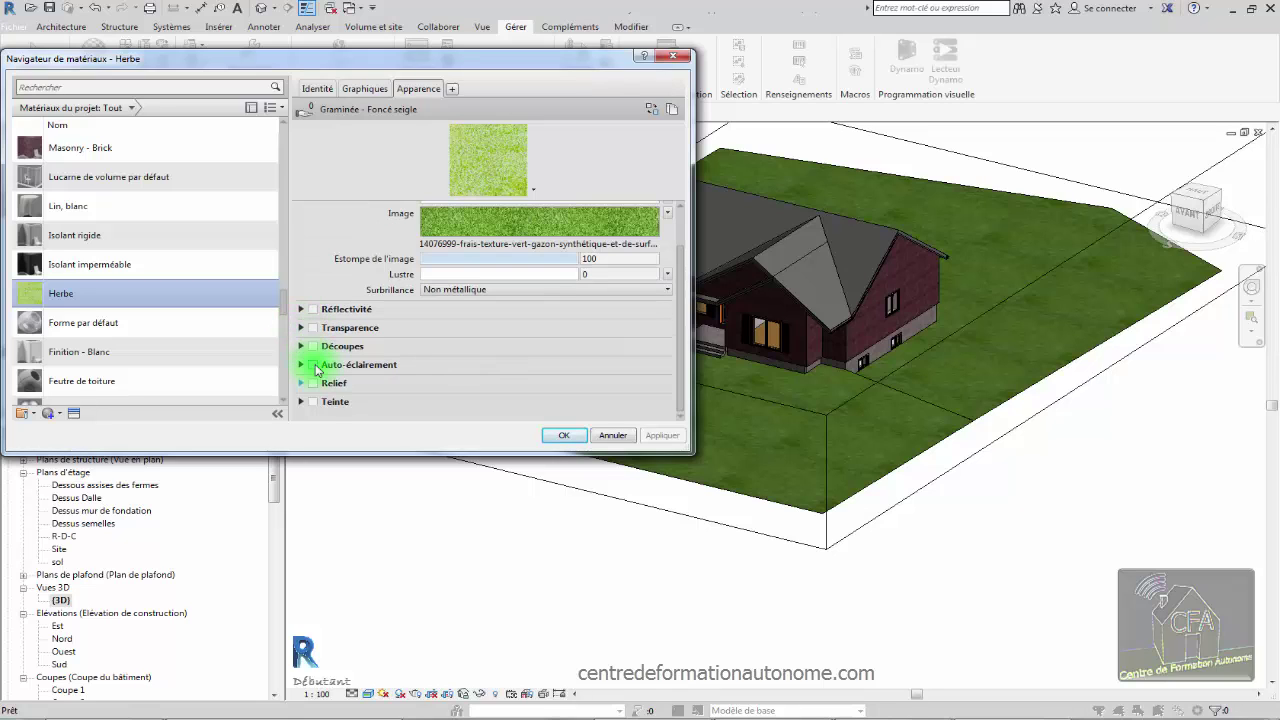
Enable the tint in Herbe's appearance, set it to red, RGB 255 0 0, and apply it.
{"action": "left_click", "coordinate": [301, 402]}
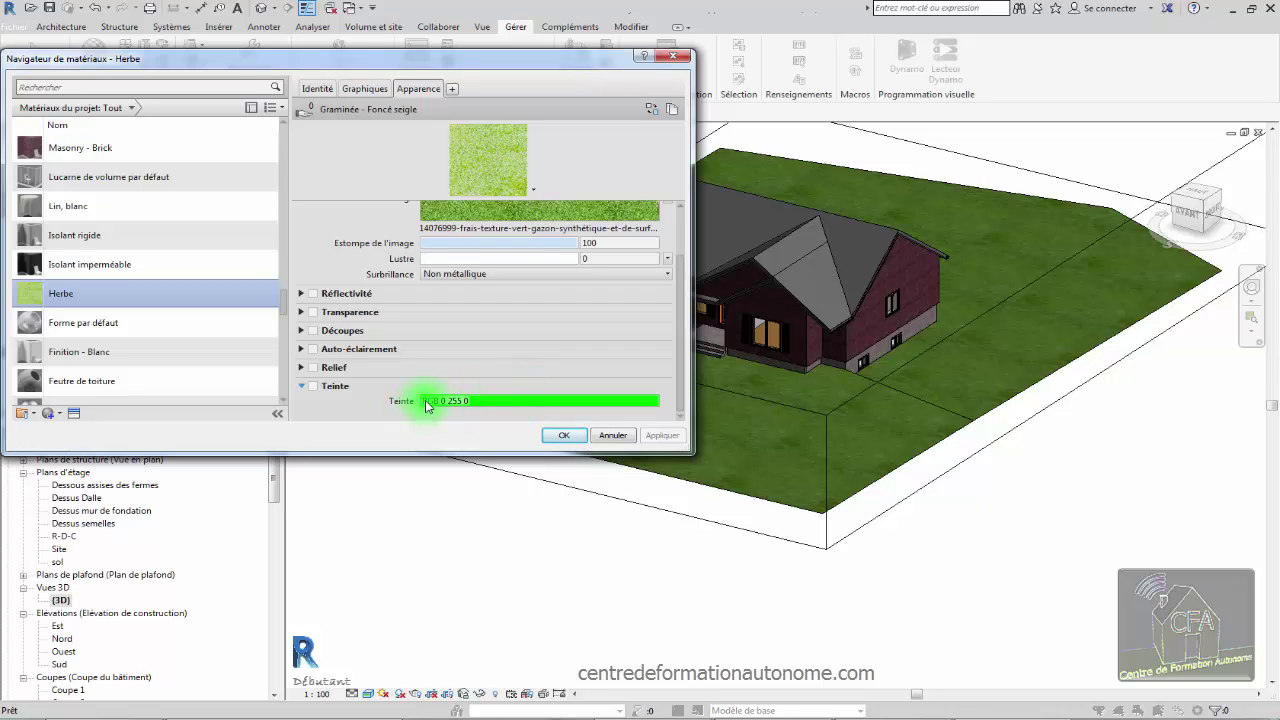
{"action": "left_click", "coordinate": [313, 386]}
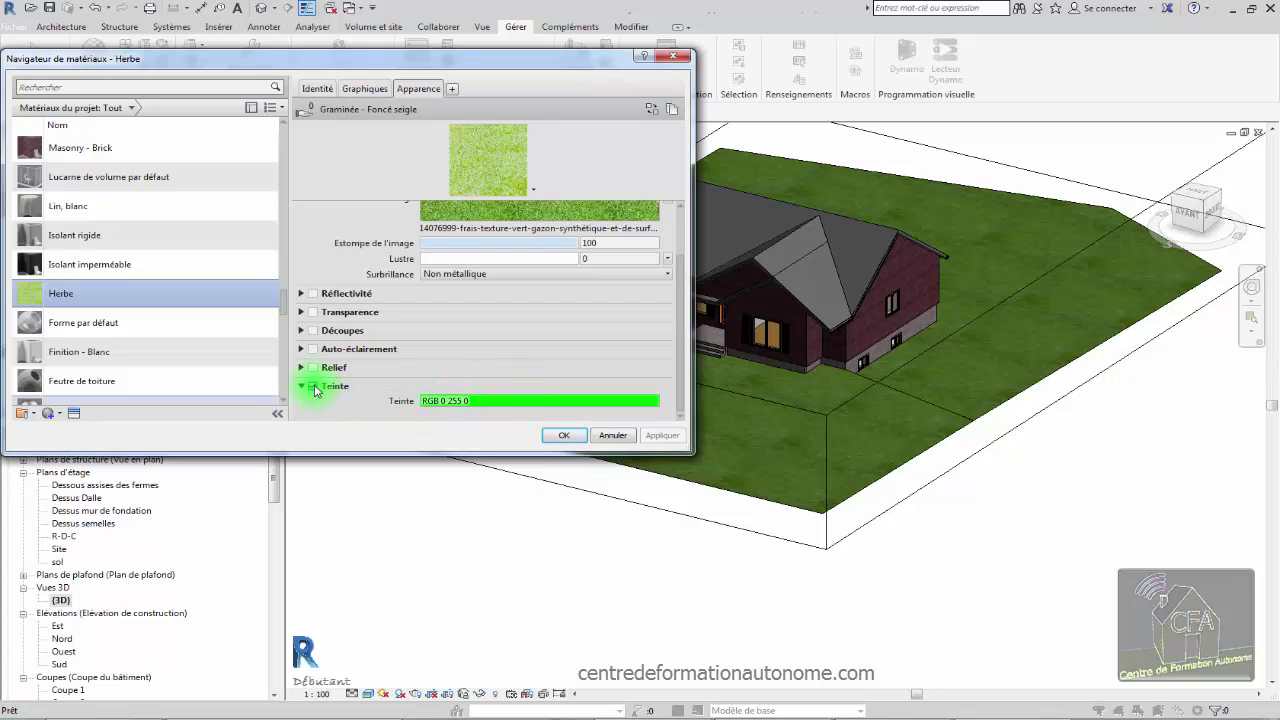
{"action": "left_click", "coordinate": [479, 407]}
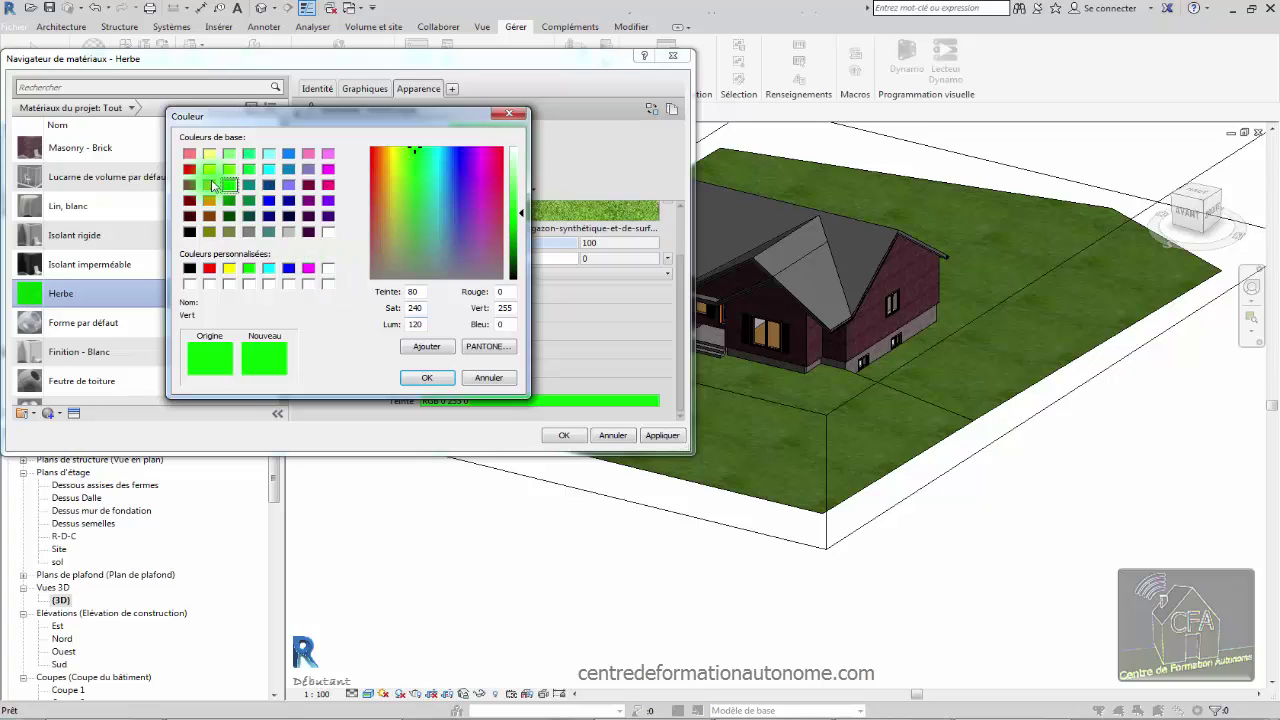
{"action": "left_click", "coordinate": [190, 170]}
{"action": "left_click", "coordinate": [427, 377]}
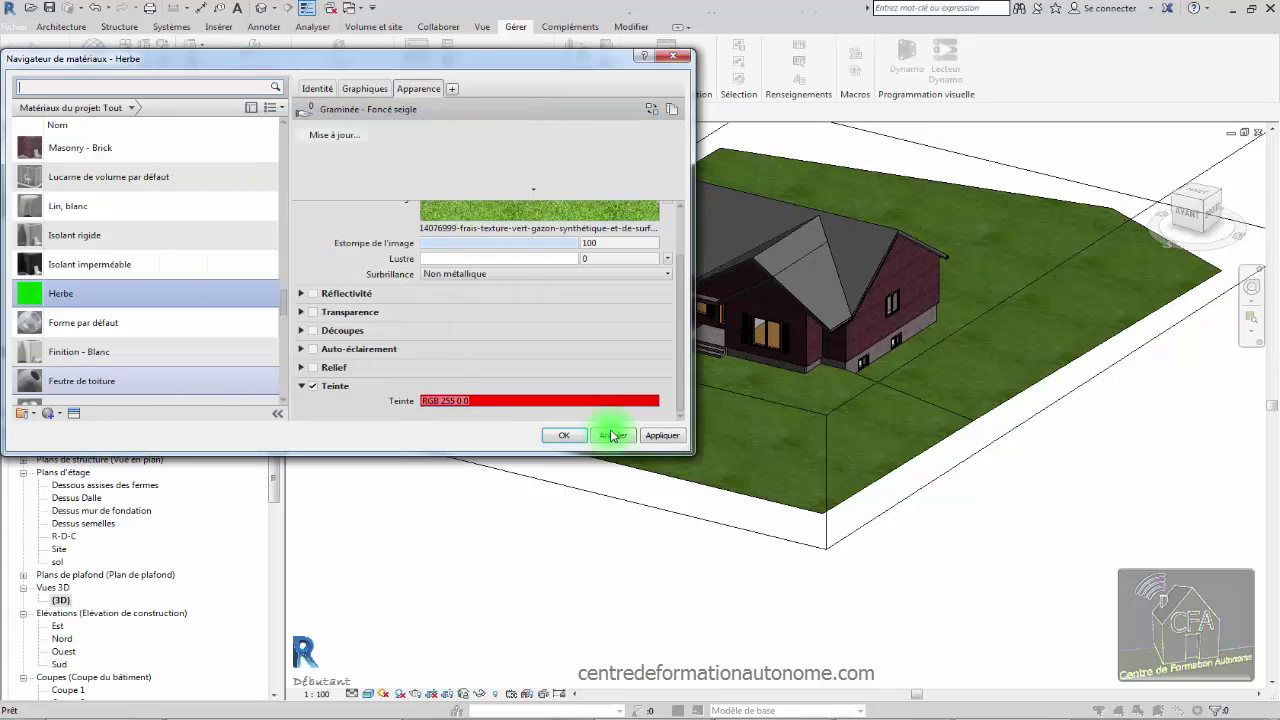
{"action": "left_click", "coordinate": [662, 436]}
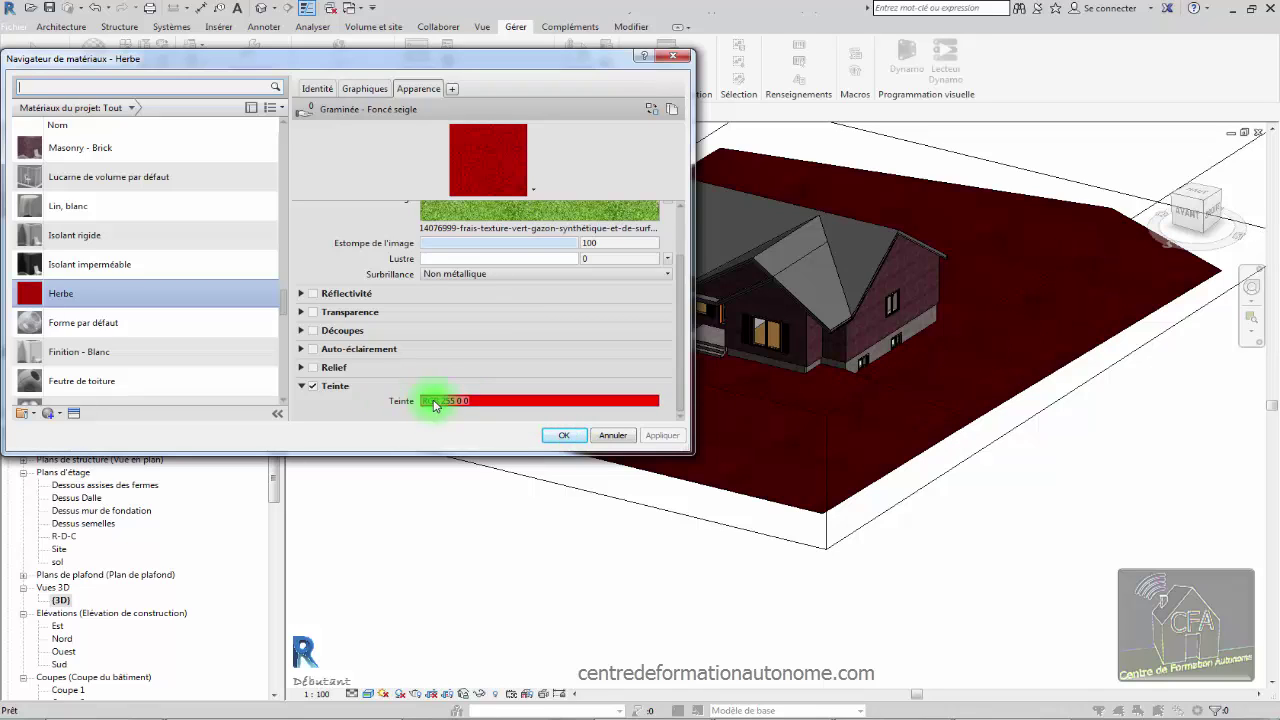
Disable the tint in Herbe's appearance, apply the change and close the material browser.
{"action": "left_click", "coordinate": [313, 387]}
{"action": "left_click", "coordinate": [664, 437]}
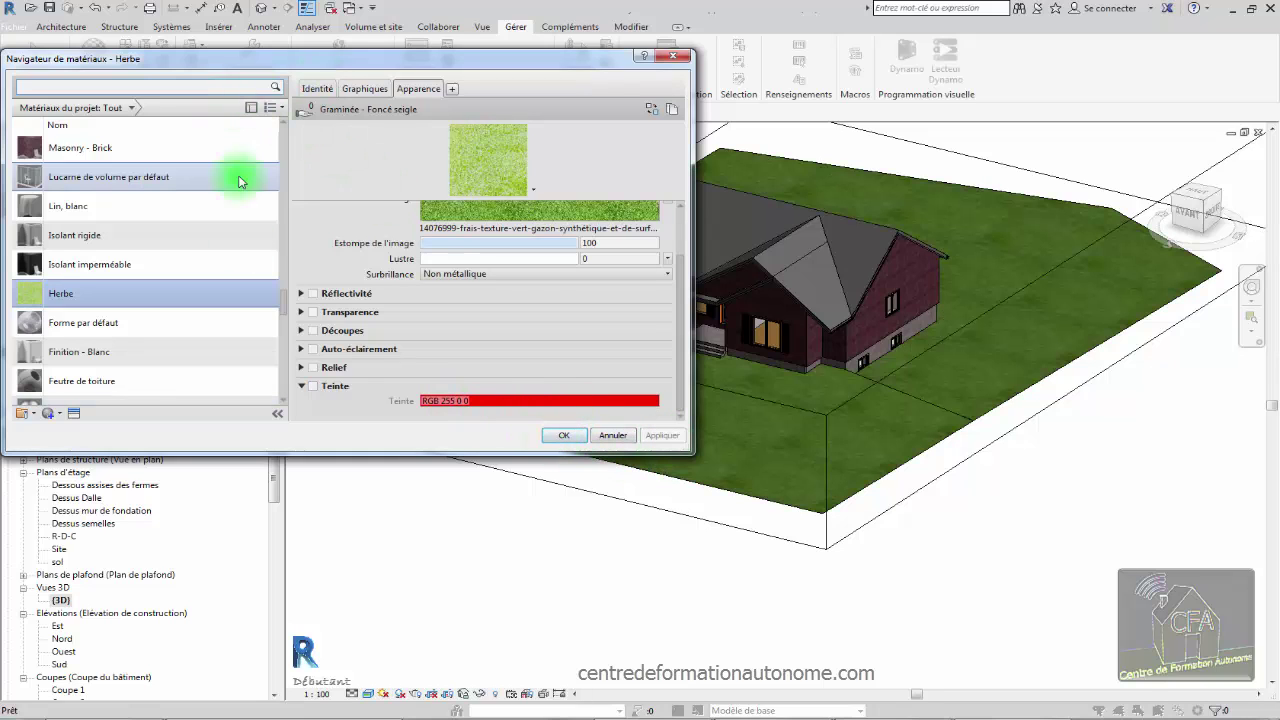
{"action": "left_click", "coordinate": [564, 435]}
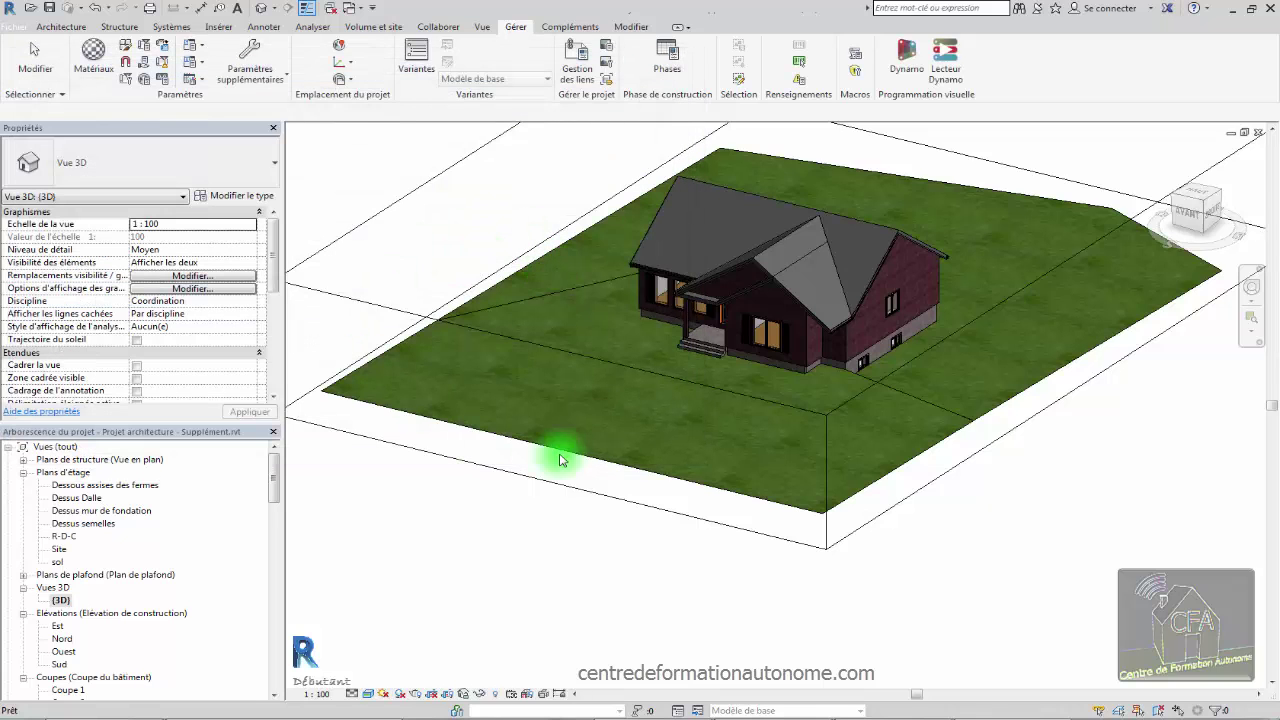
{"action": "scroll", "coordinate": [731, 400], "scroll_direction": "down", "scroll_amount": 2}
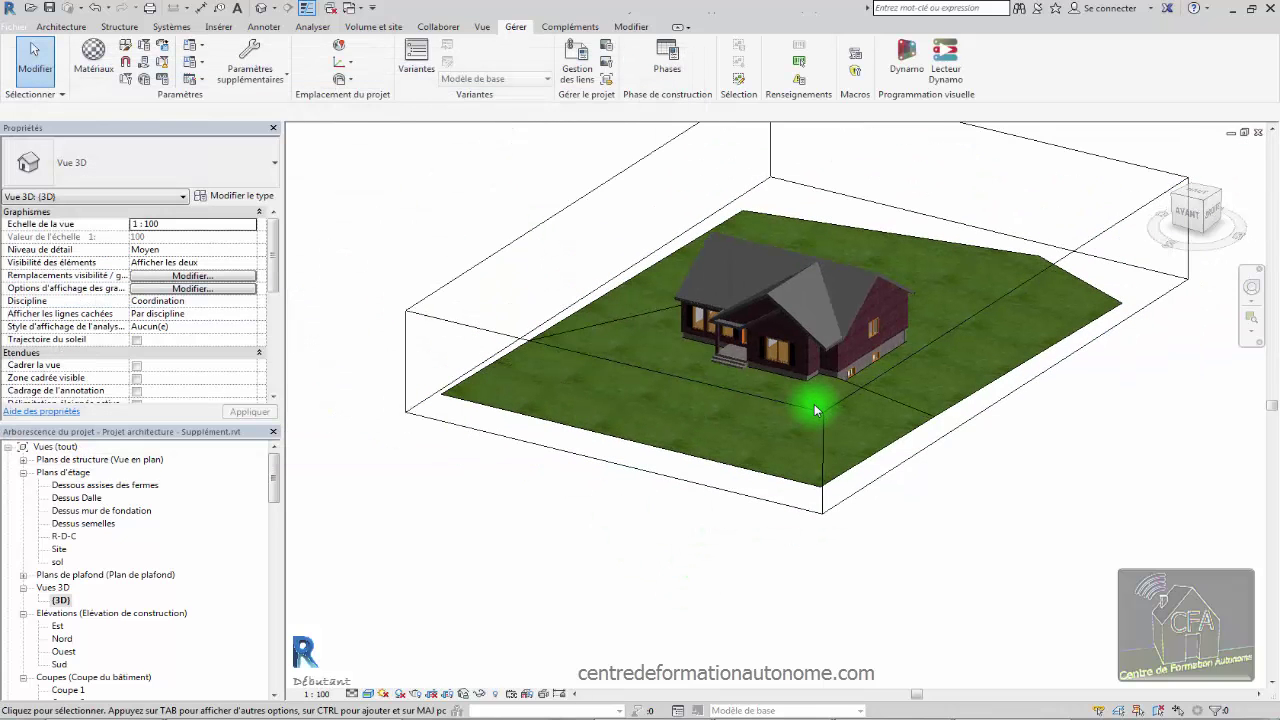
{"action": "middle_click_drag", "start_coordinate": [844, 383], "coordinate": [757, 466]}
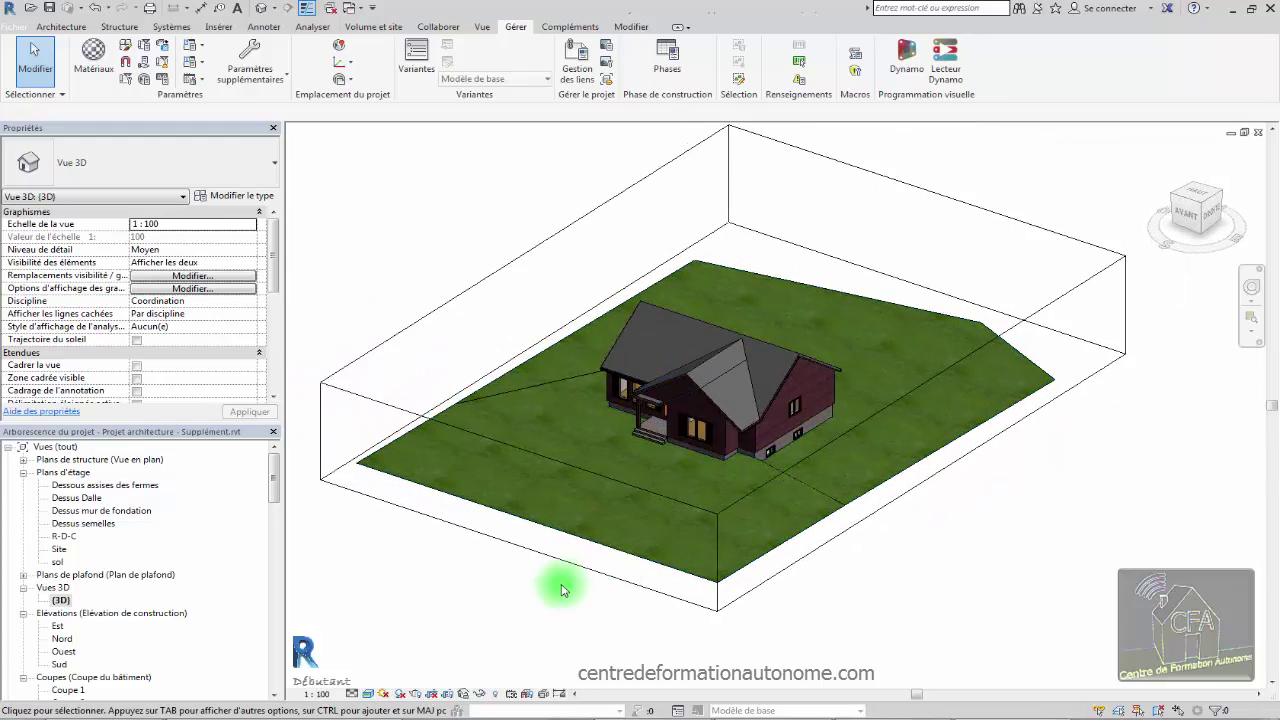